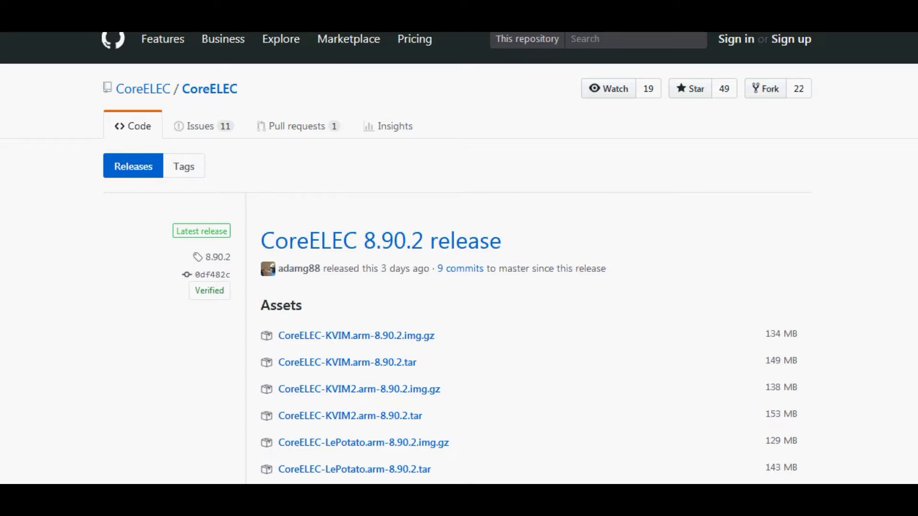
# Save CoreELEC-S912.arm-8.90.2.img.gz from the 8.90.2 release assets to the desktop.
pyautogui.scroll(-6, 459, 259)
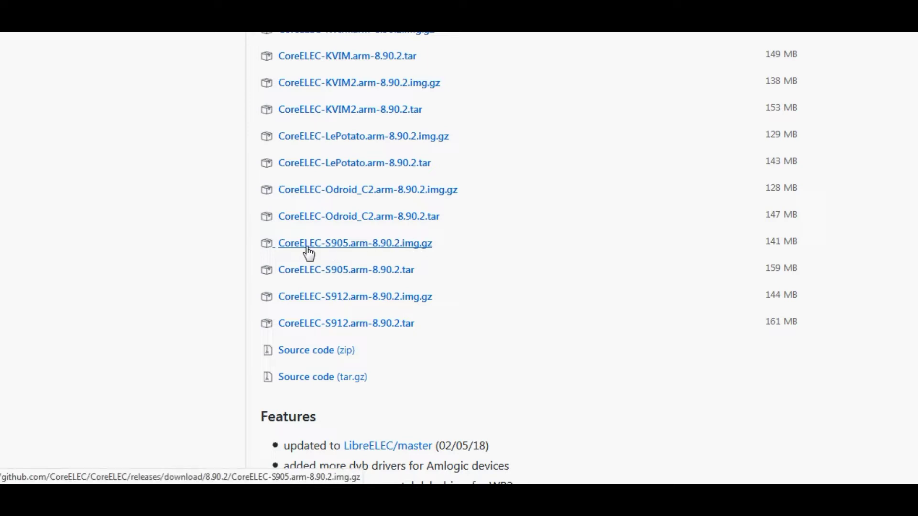
pyautogui.scroll(2, 780, 215)
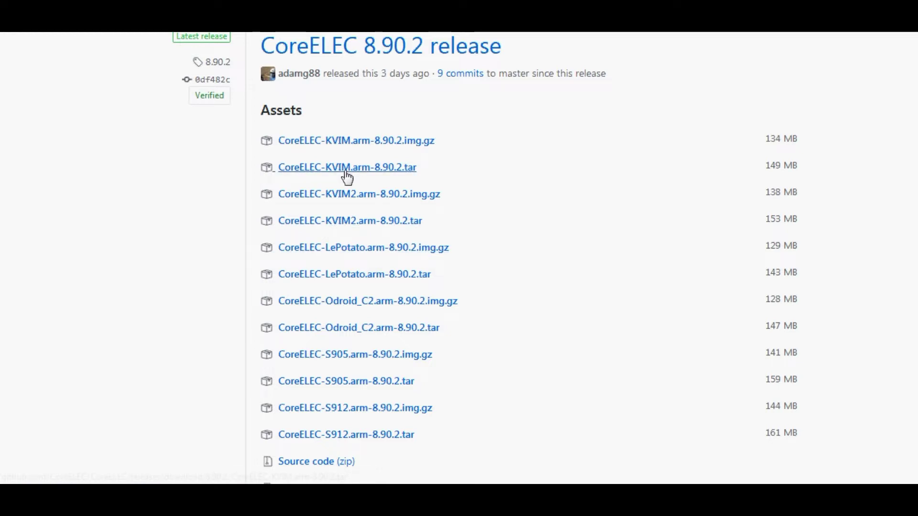
pyautogui.scroll(-4, 394, 309)
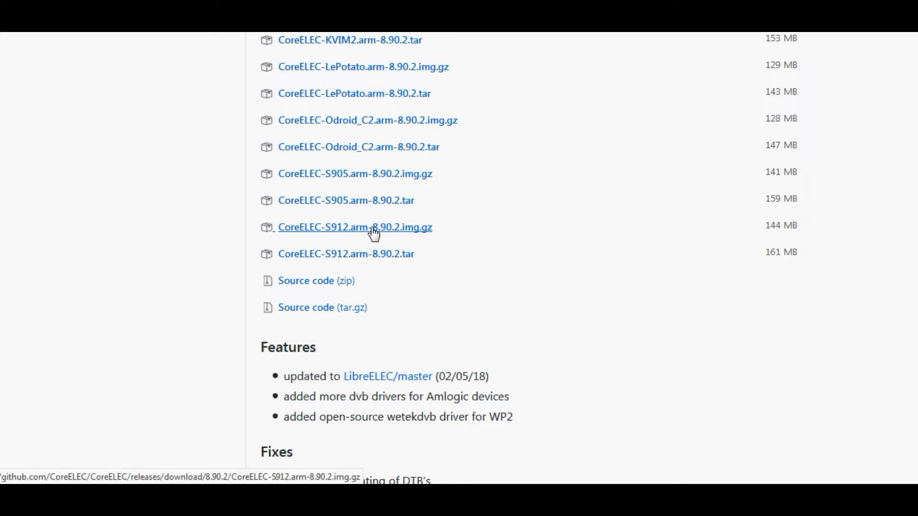
pyautogui.click(374, 229)
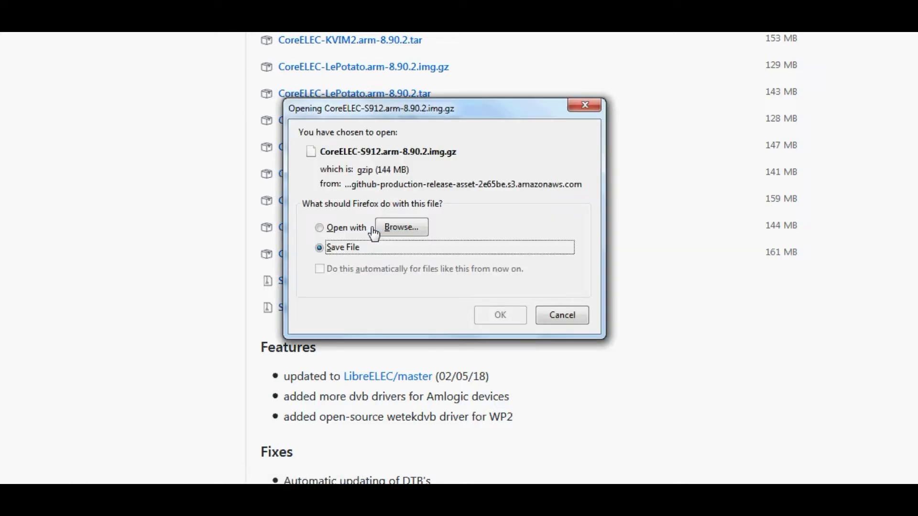
pyautogui.click(498, 314)
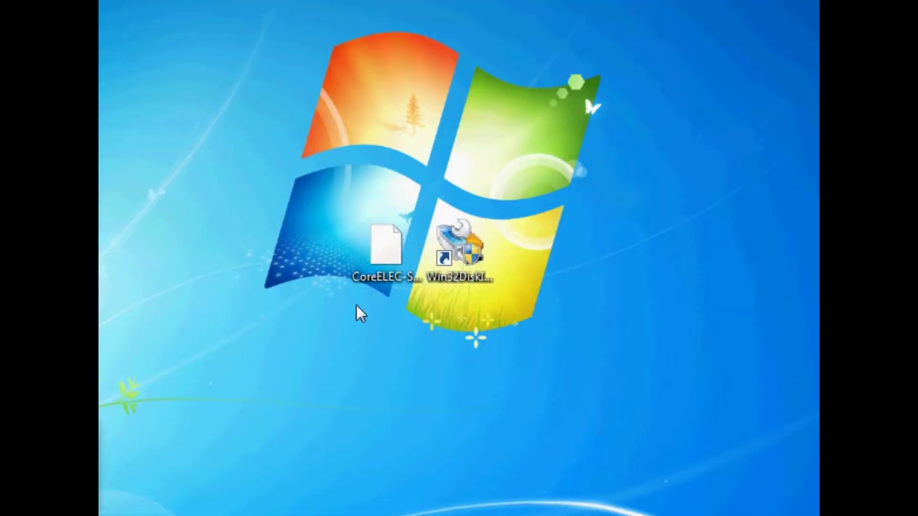
# Extract the CoreELEC S912 archive on the desktop and put the extracted image in its place.
pyautogui.click(387, 264)
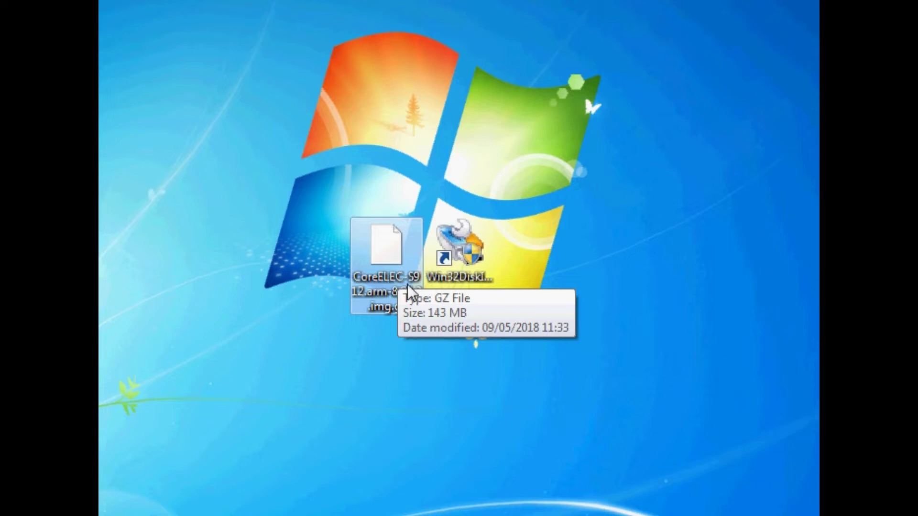
pyautogui.rightClick(388, 265)
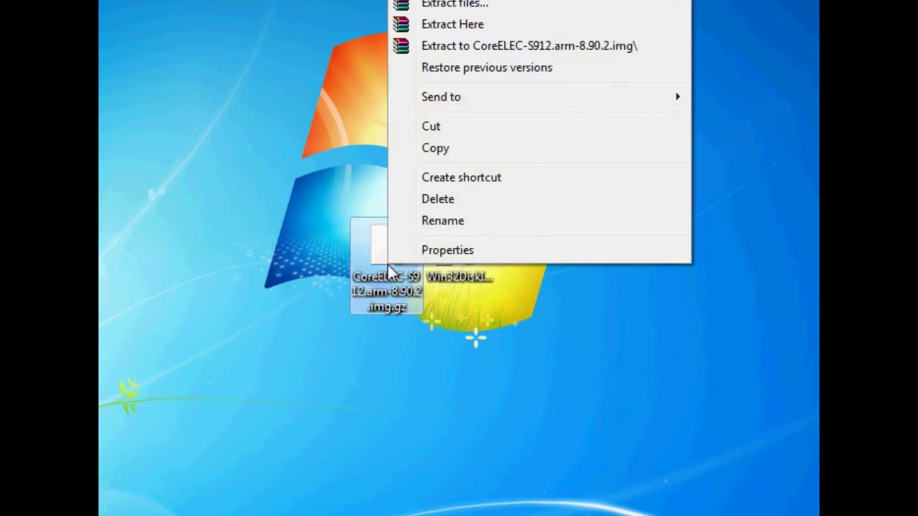
pyautogui.click(442, 30)
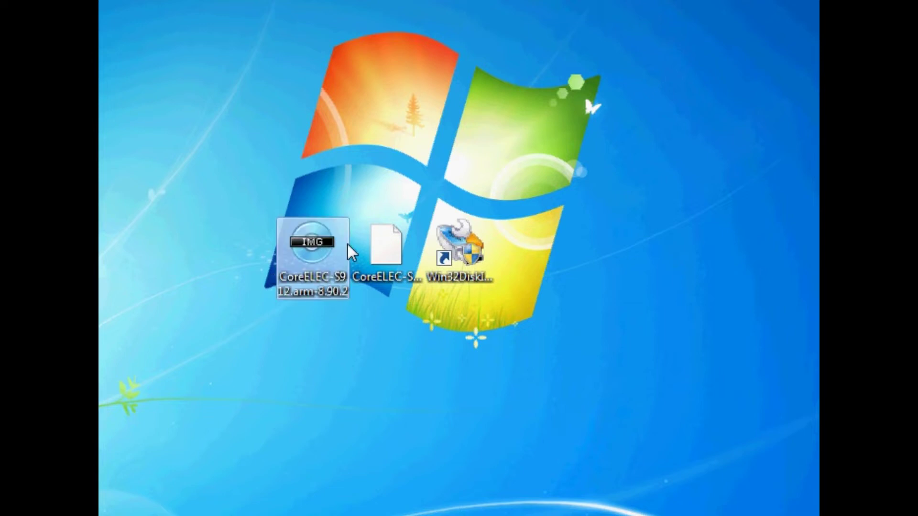
pyautogui.moveTo(351, 245); pyautogui.dragTo(286, 33)
pyautogui.moveTo(318, 265); pyautogui.dragTo(393, 264)
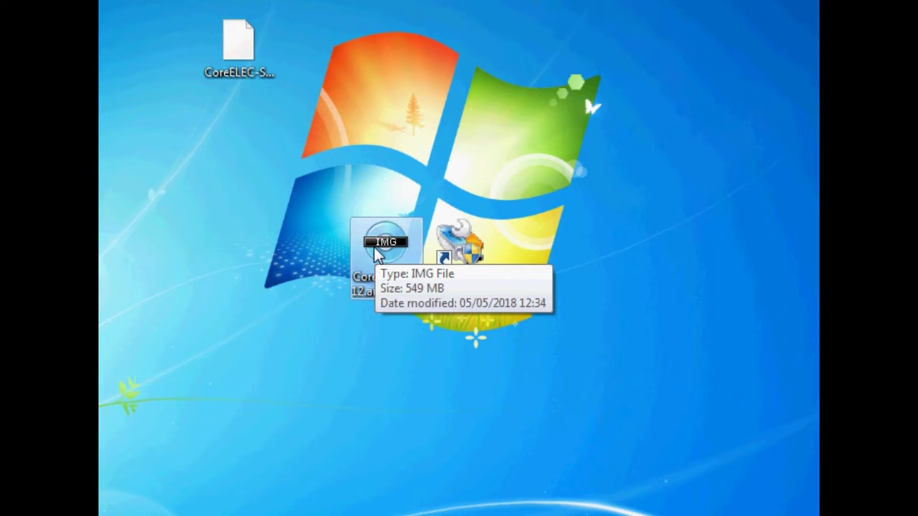
# Bring up the Computer window showing the 28.9 GB COREELEC (H:) drive.
pyautogui.press('super')
pyautogui.press('Escape')
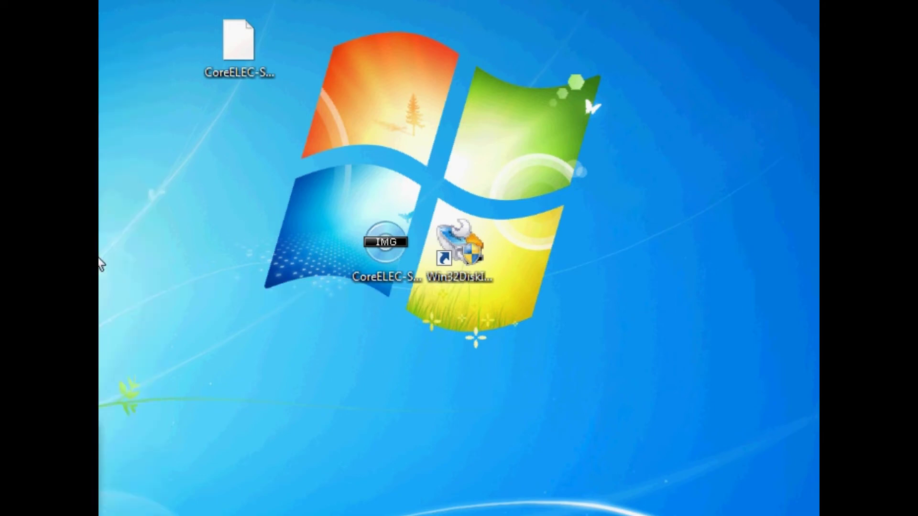
pyautogui.press('super+e')
pyautogui.moveTo(794, 172); pyautogui.dragTo(793, 318)
# Quick-format COREELEC (H:) as FAT32, then close the Format dialog and Computer window.
pyautogui.click(417, 282)
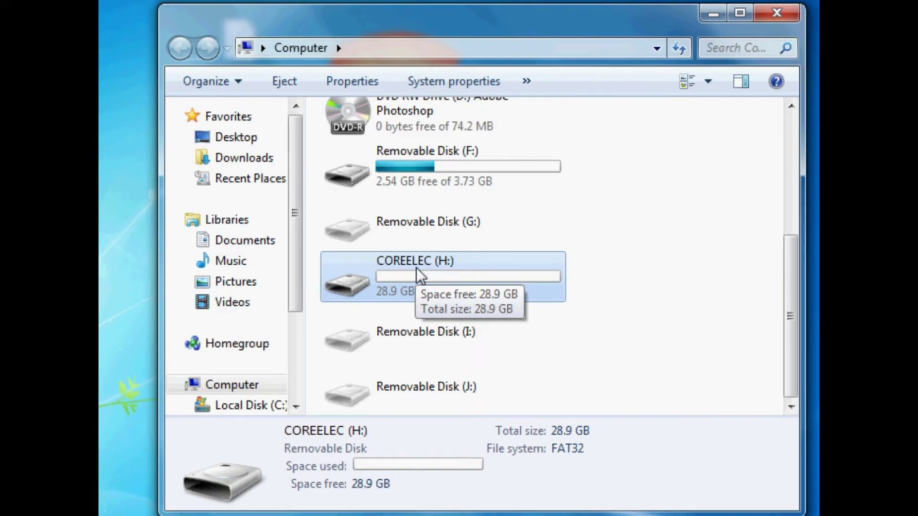
pyautogui.rightClick(416, 282)
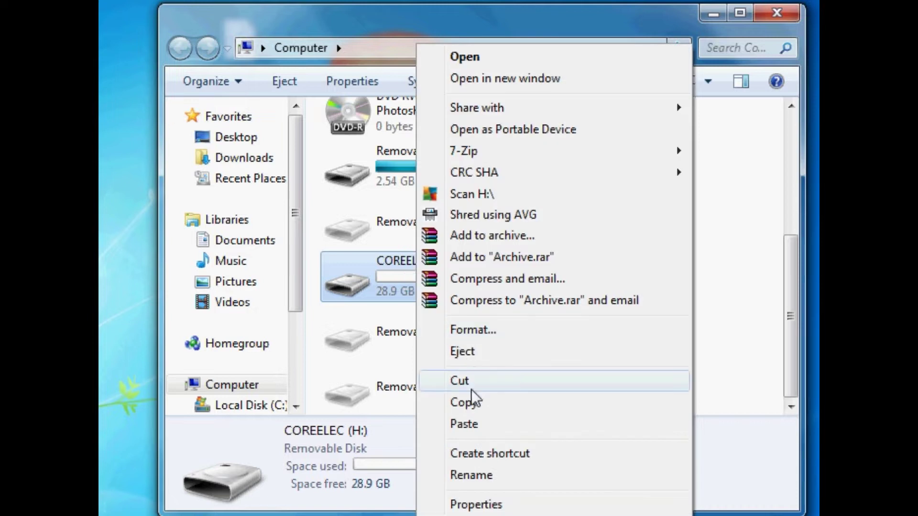
pyautogui.click(476, 329)
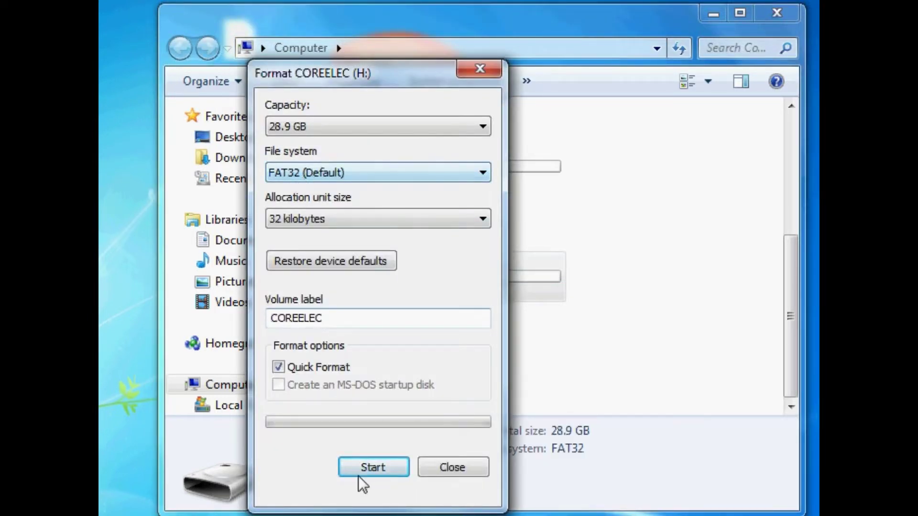
pyautogui.click(372, 468)
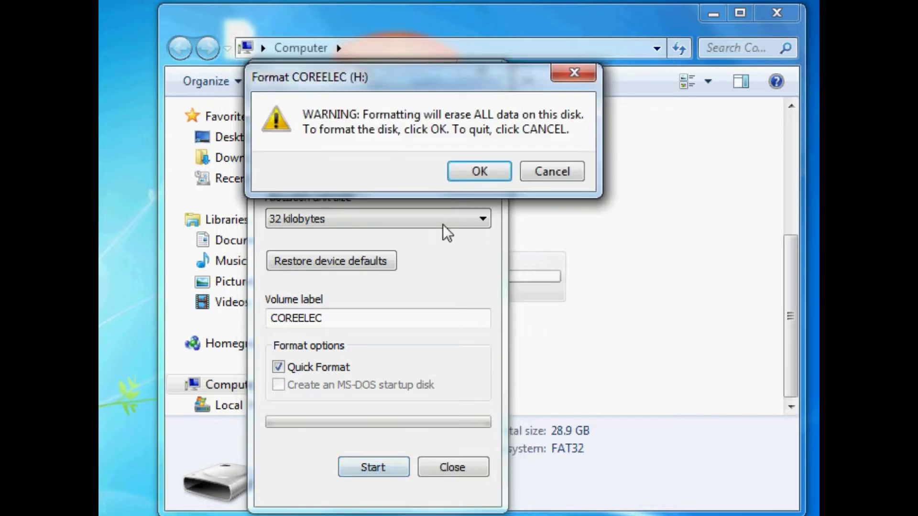
pyautogui.click(479, 172)
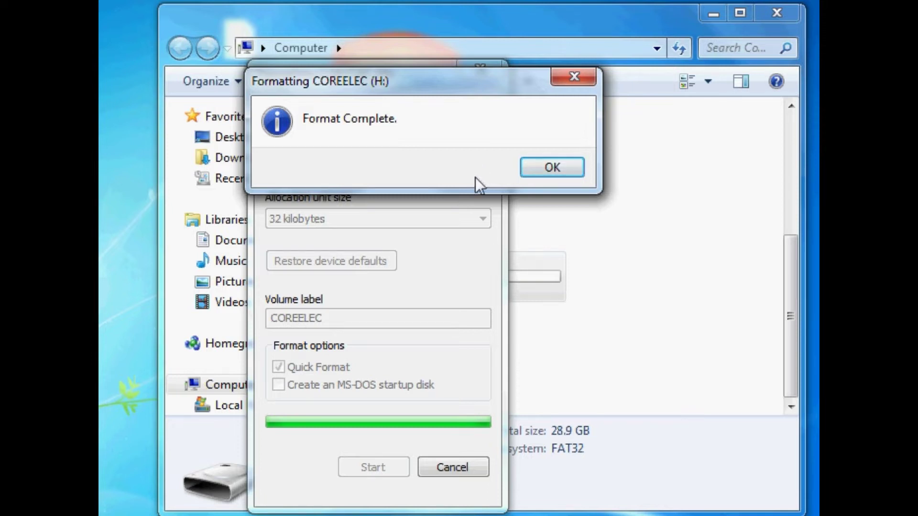
pyautogui.click(552, 168)
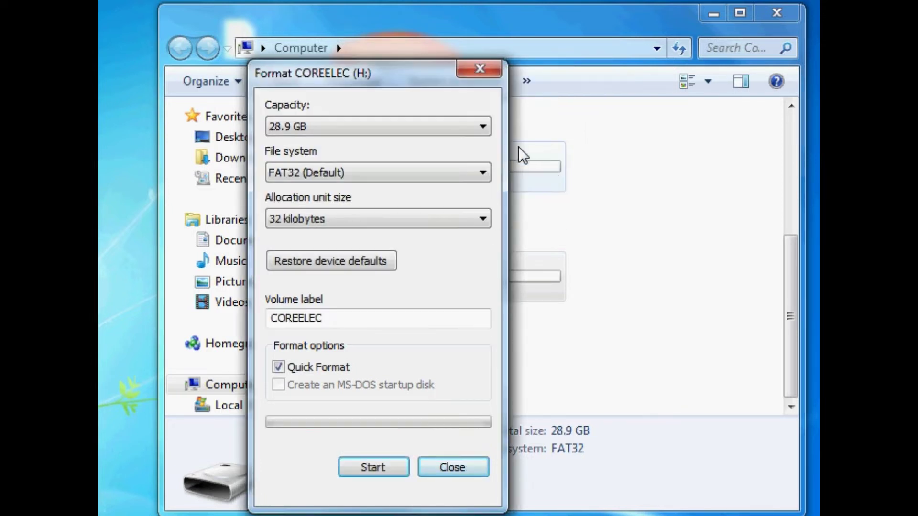
pyautogui.click(488, 73)
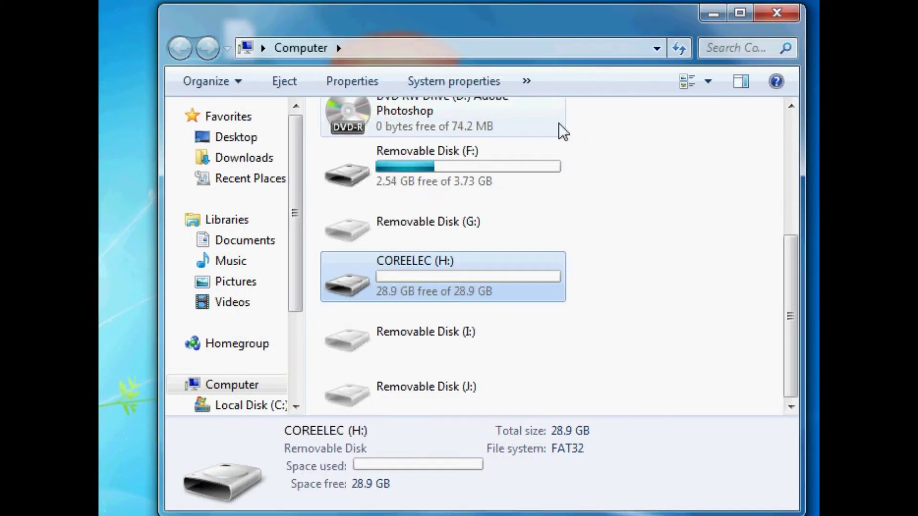
pyautogui.click(786, 12)
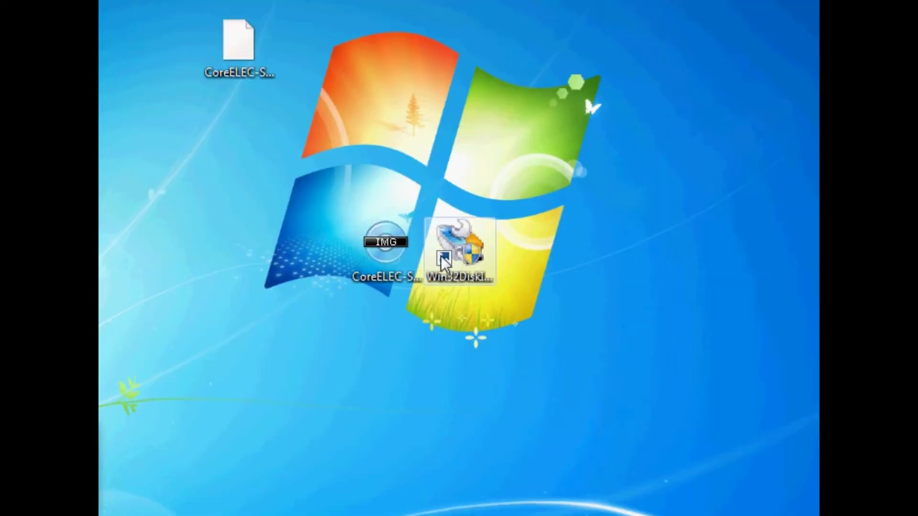
# Start Win32 Disk Imager 0.9.5 from its desktop shortcut.
pyautogui.click(473, 260)
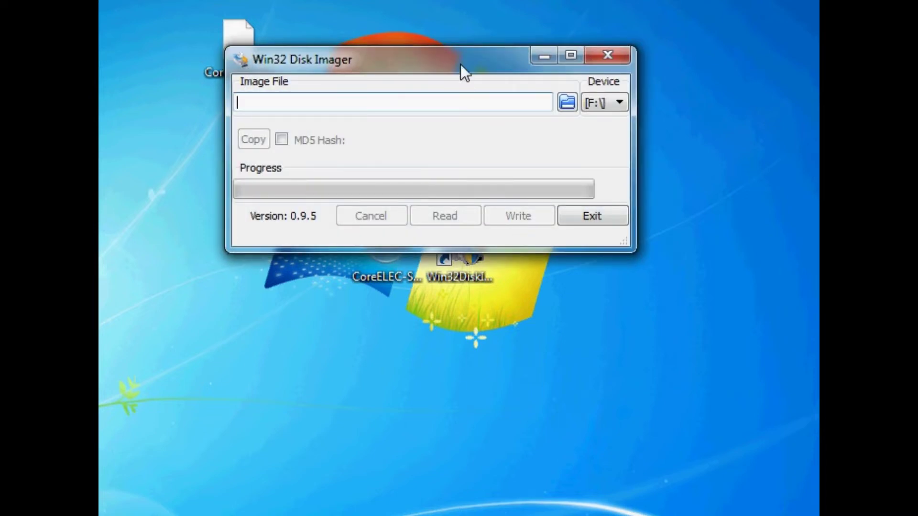
# Select H:\ as the target device in Win32 Disk Imager.
pyautogui.moveTo(461, 64); pyautogui.dragTo(449, 141)
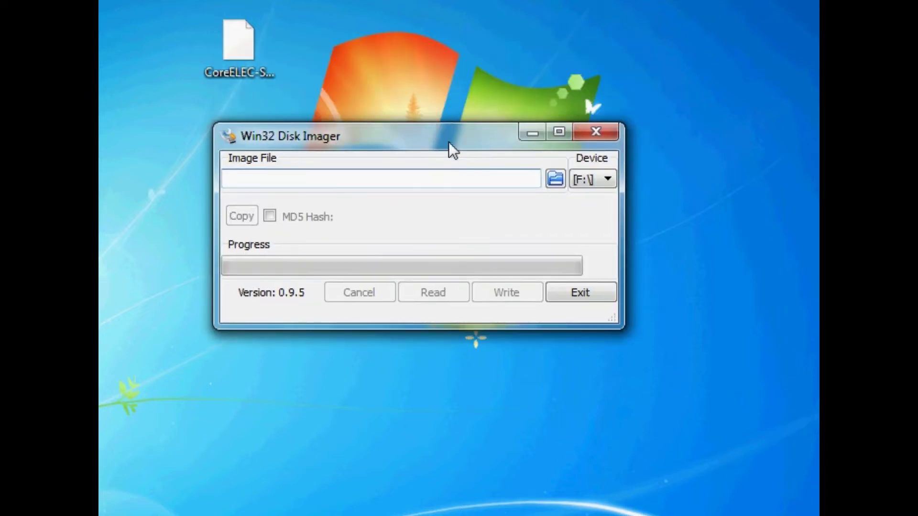
pyautogui.click(600, 177)
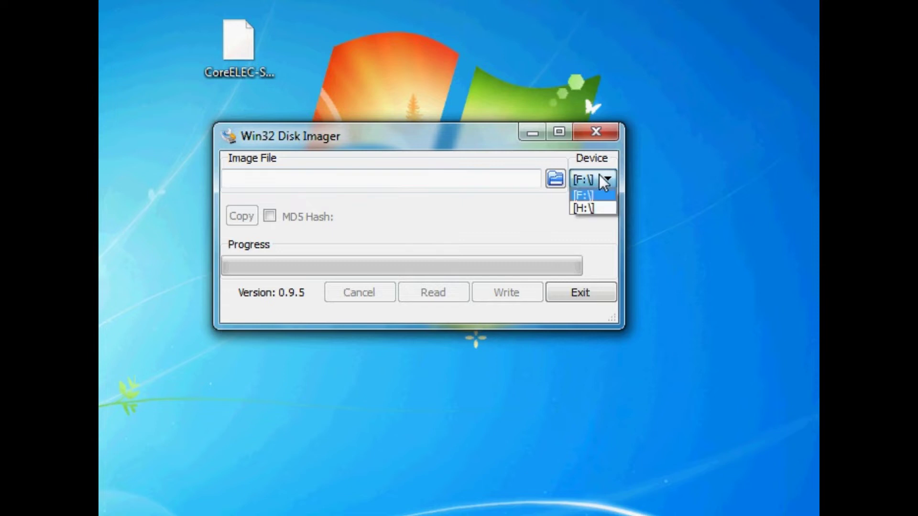
pyautogui.click(590, 206)
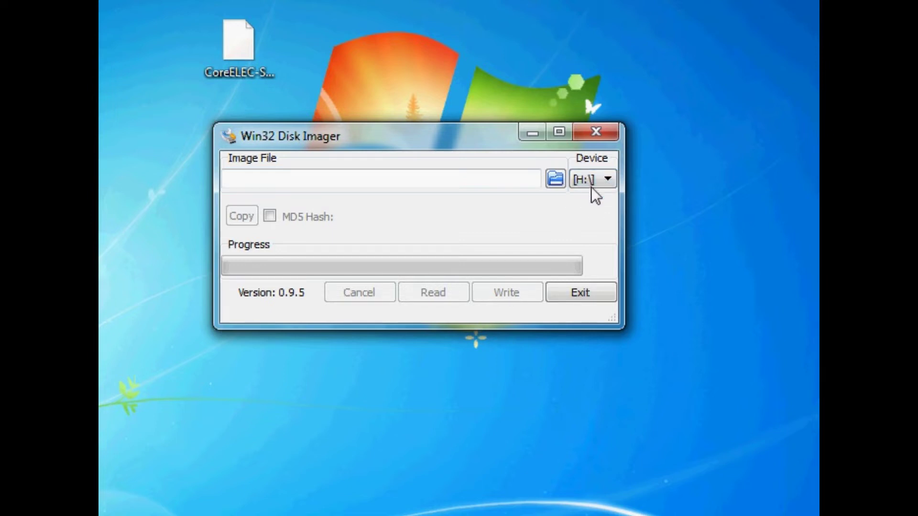
pyautogui.click(591, 184)
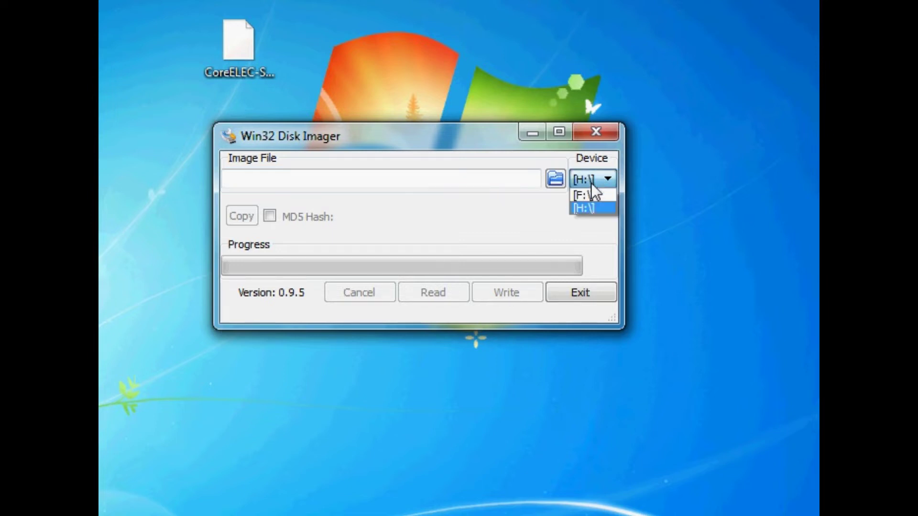
pyautogui.click(597, 208)
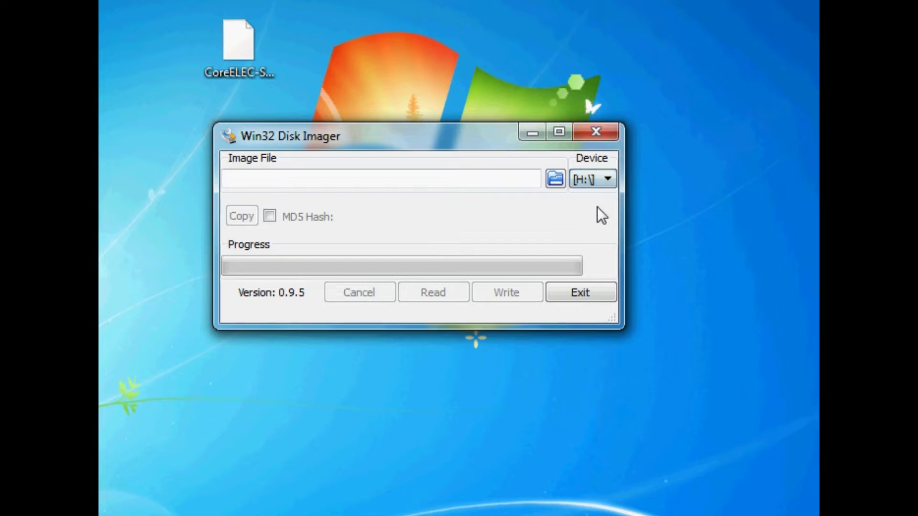
# Load CoreELEC-S912.arm-8.90.2.img from the Desktop and start writing it.
pyautogui.click(555, 181)
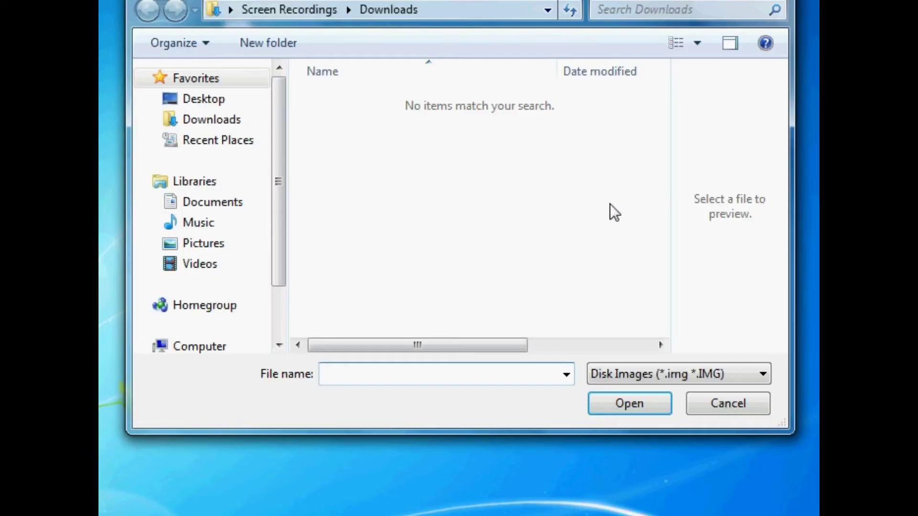
pyautogui.click(214, 99)
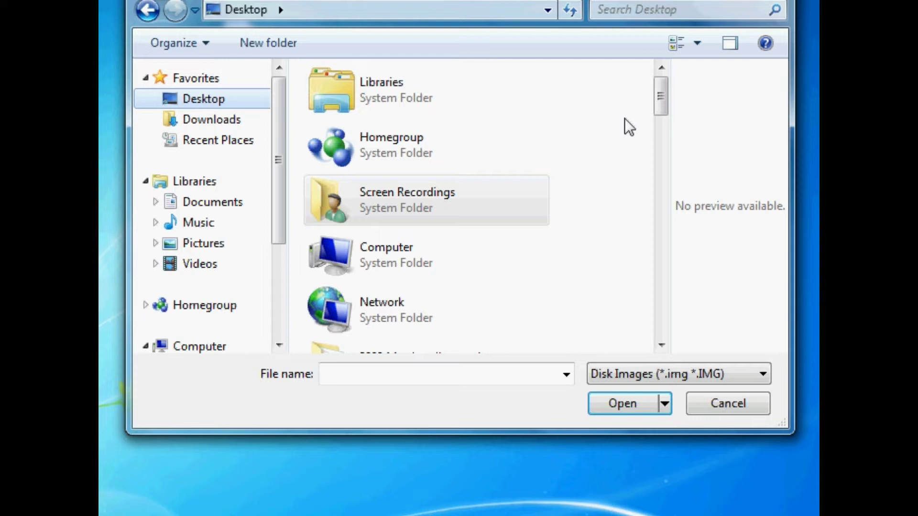
pyautogui.moveTo(658, 95); pyautogui.dragTo(648, 332)
pyautogui.click(444, 101)
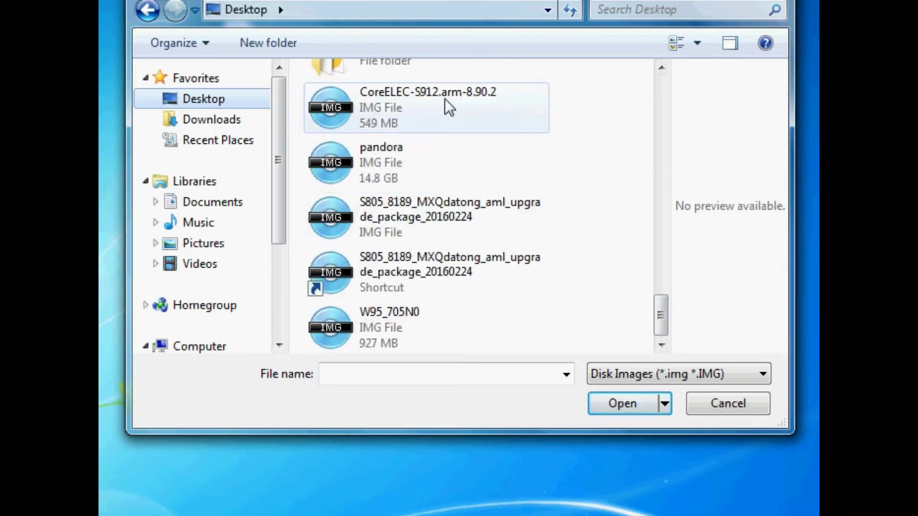
pyautogui.click(622, 403)
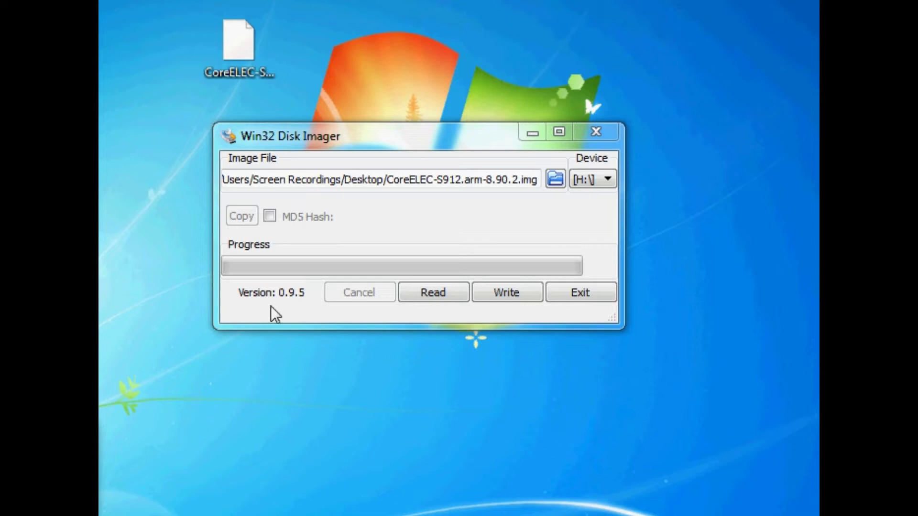
pyautogui.click(514, 293)
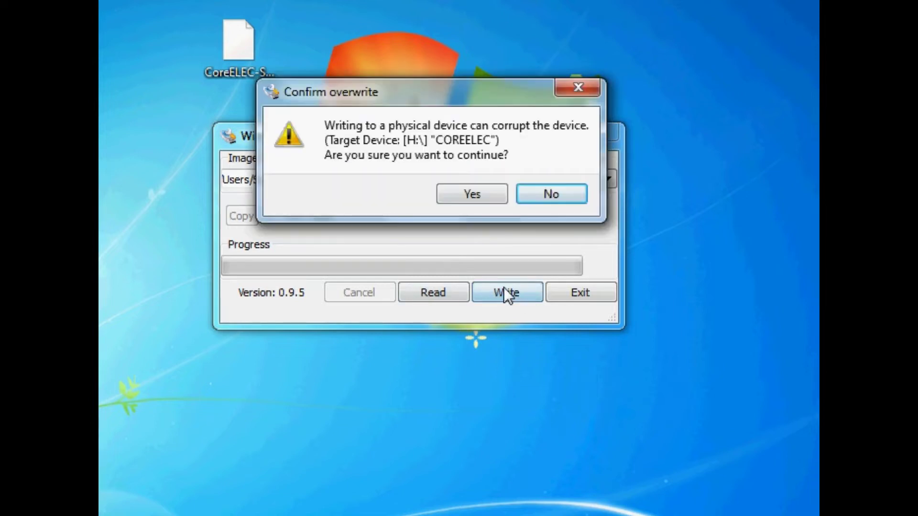
# Confirm overwriting H:\, let the CoreELEC image finish writing, and dismiss Write Successful.
pyautogui.click(472, 195)
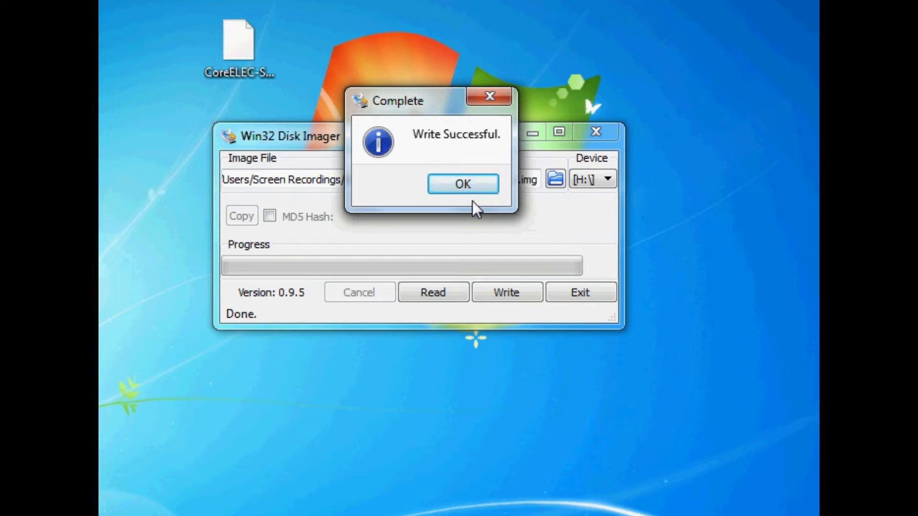
pyautogui.moveTo(442, 110); pyautogui.dragTo(431, 156)
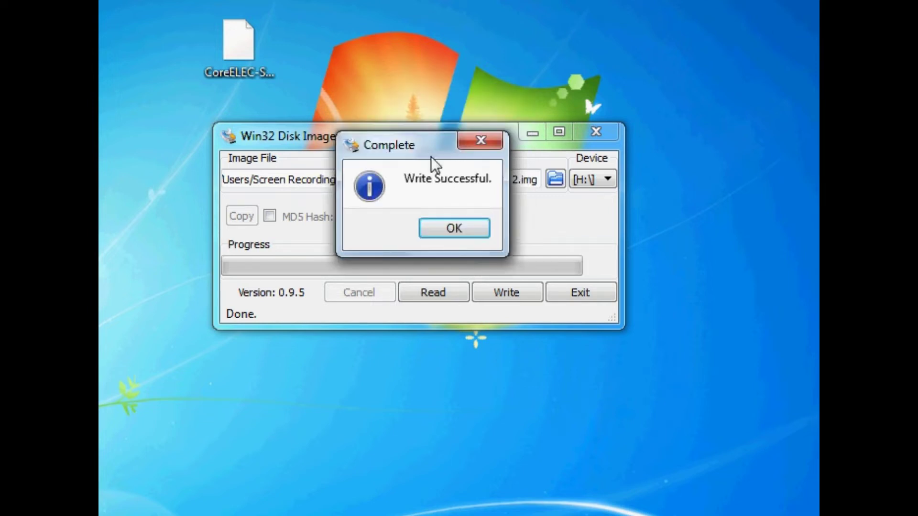
pyautogui.click(460, 231)
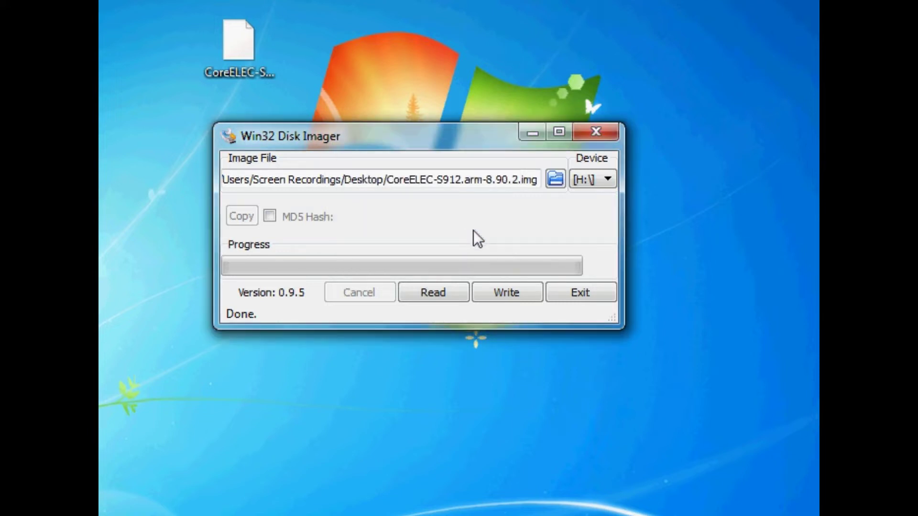
# Open Computer from the Start menu and browse into the COREELEC (H:) card.
pyautogui.press('super')
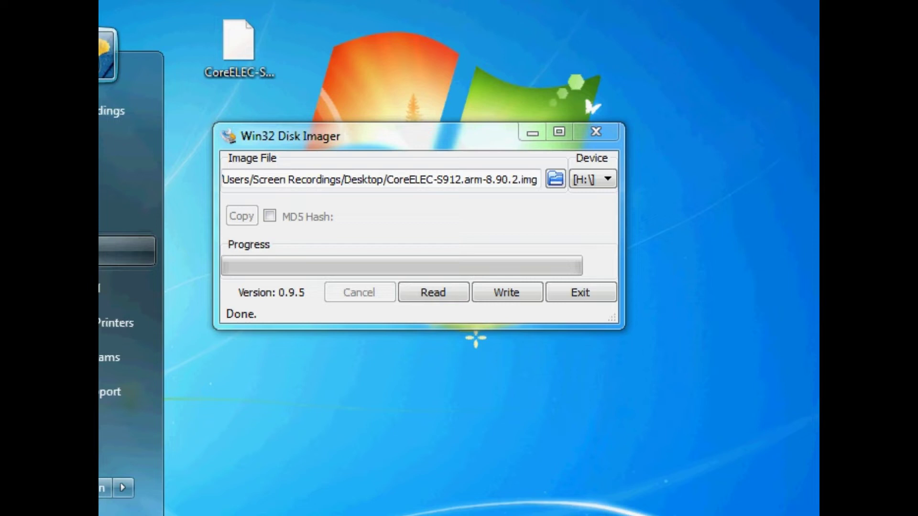
pyautogui.click(101, 253)
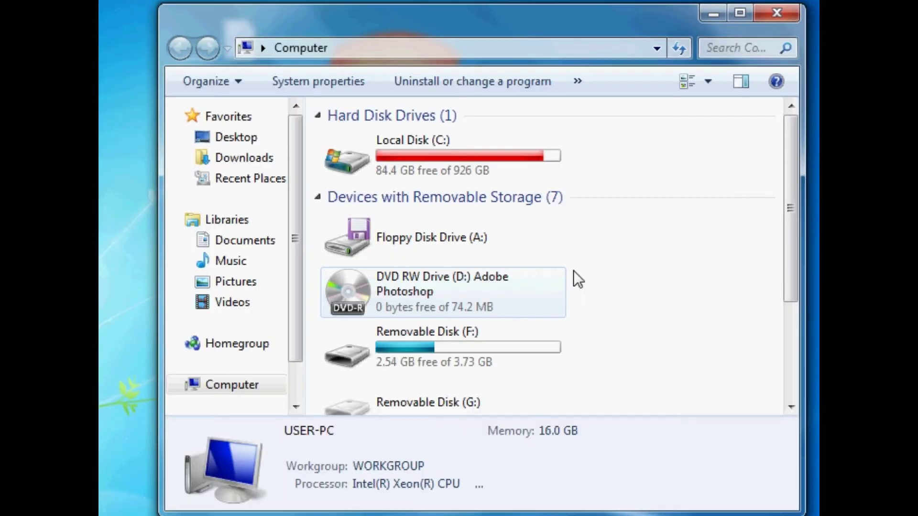
pyautogui.moveTo(797, 190); pyautogui.dragTo(790, 308)
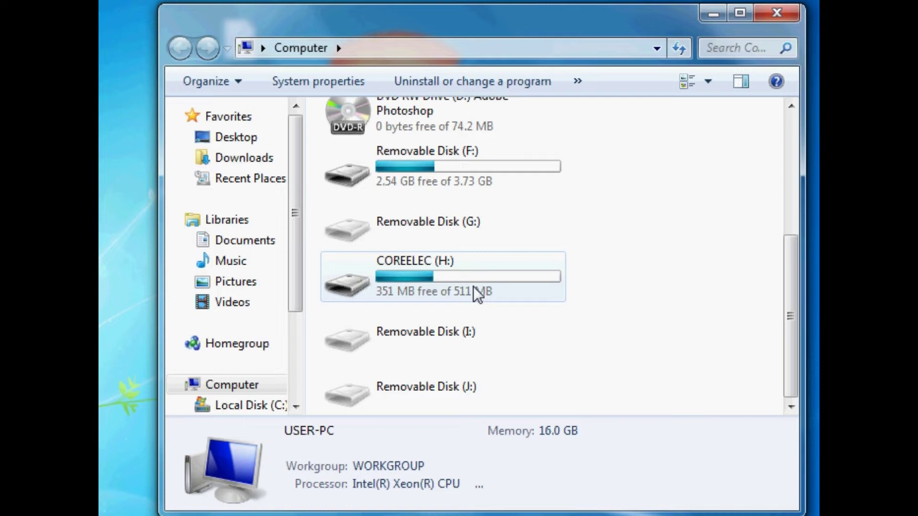
pyautogui.doubleClick(419, 266)
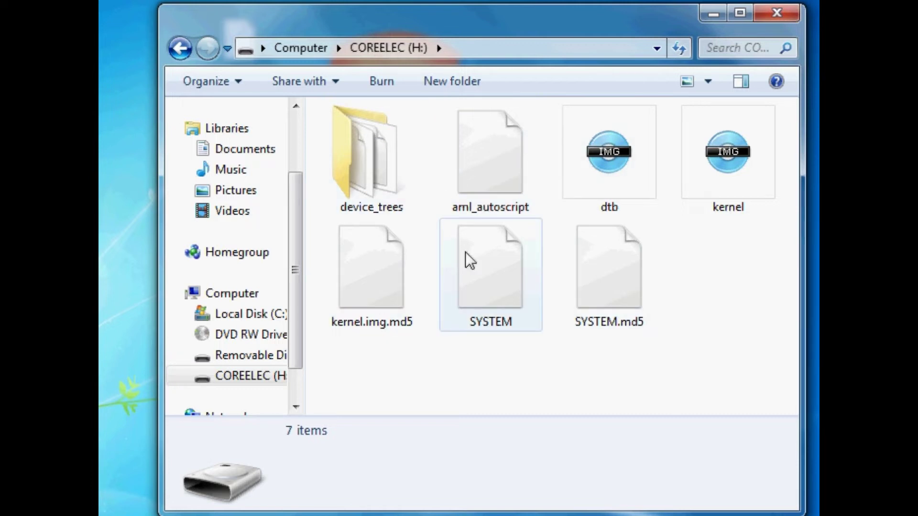
# Select the 134 KB dtb image file on the COREELEC (H:) card.
pyautogui.click(612, 165)
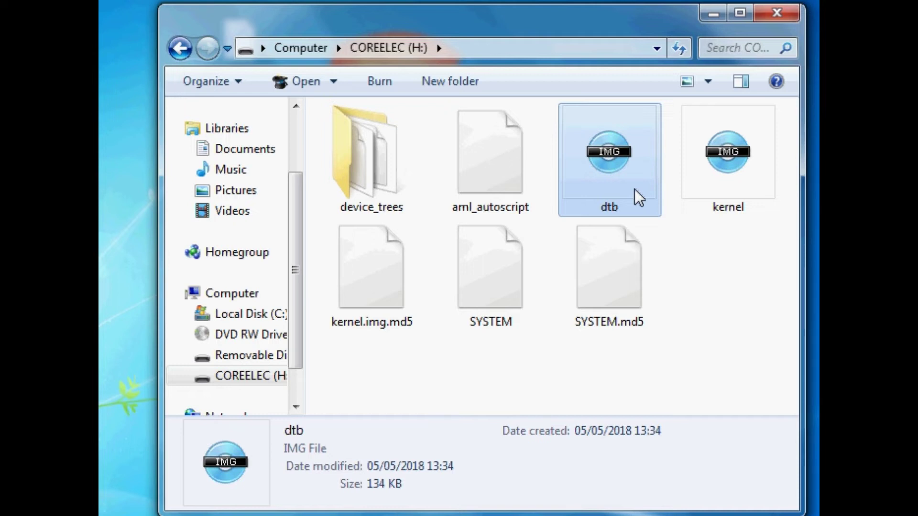
# Permanently delete the old dtb file from the card.
pyautogui.rightClick(619, 155)
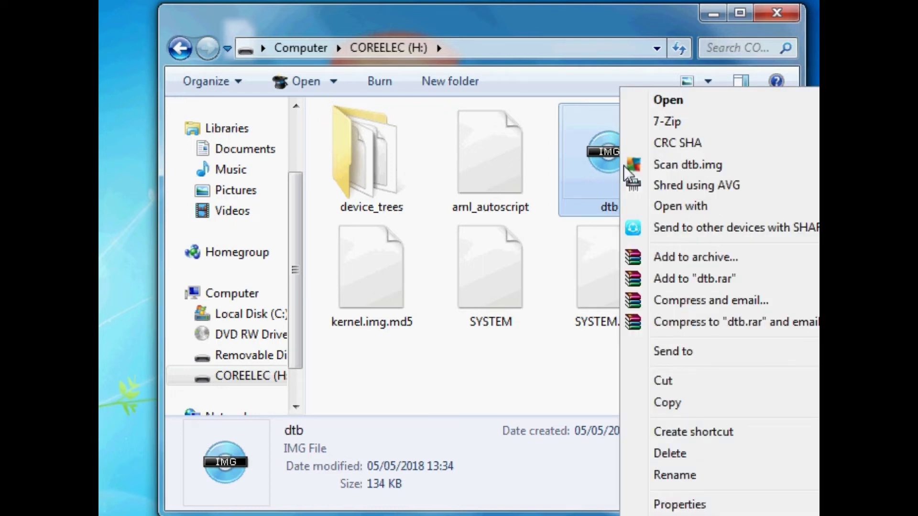
pyautogui.click(693, 456)
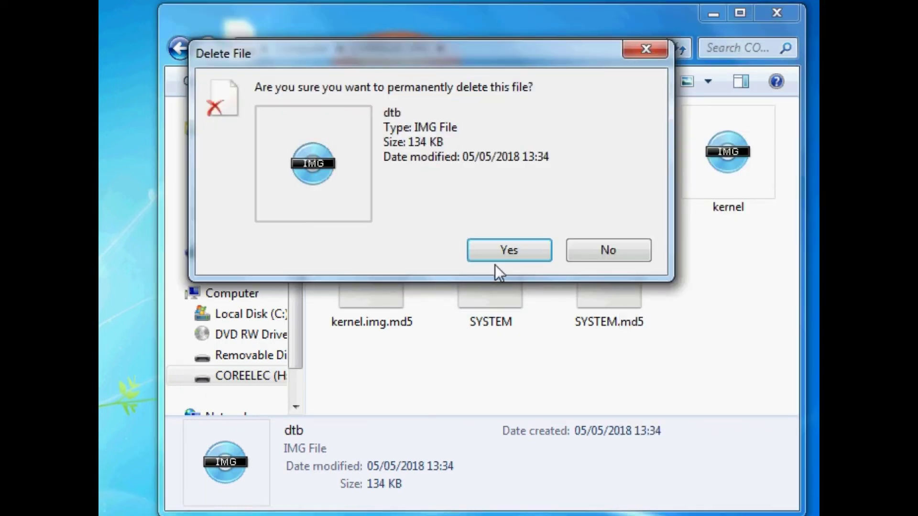
pyautogui.click(499, 251)
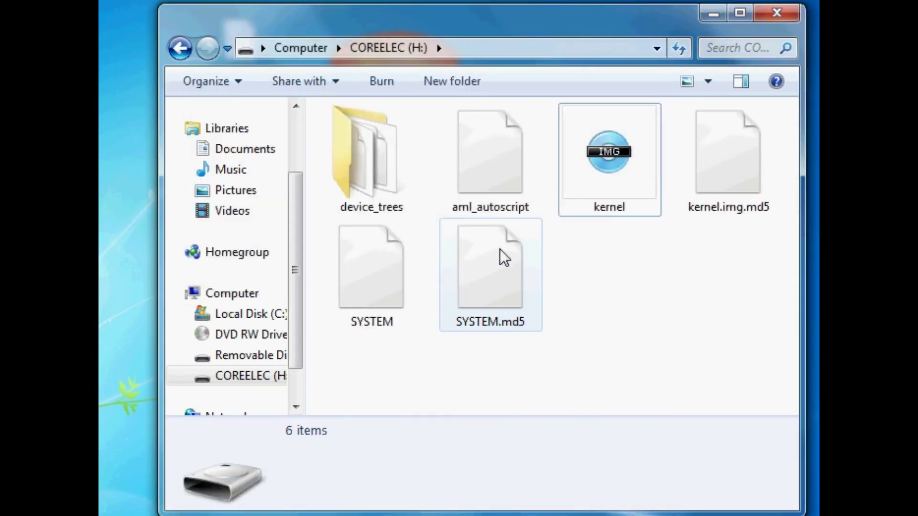
# Open device_trees and select gxm_q201_3g.dtb after comparing it with gxm_q200_3g.dtb.
pyautogui.click(354, 165)
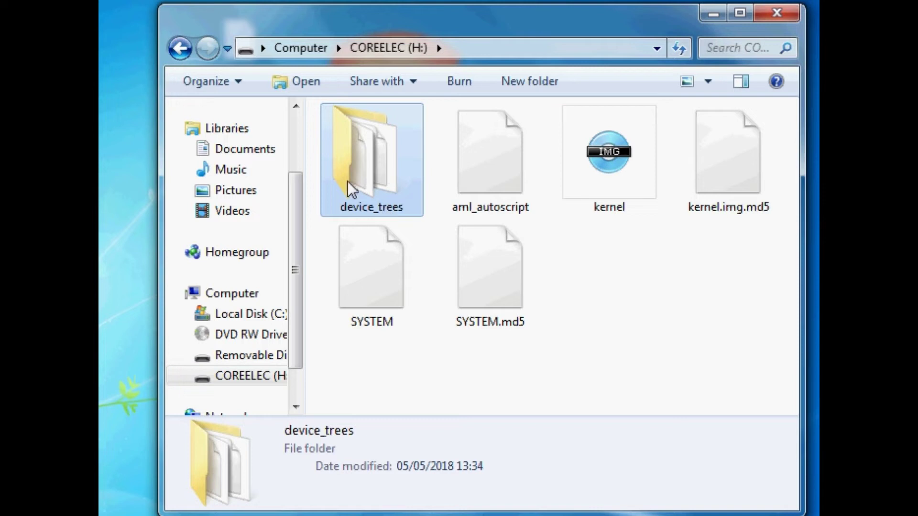
pyautogui.doubleClick(358, 175)
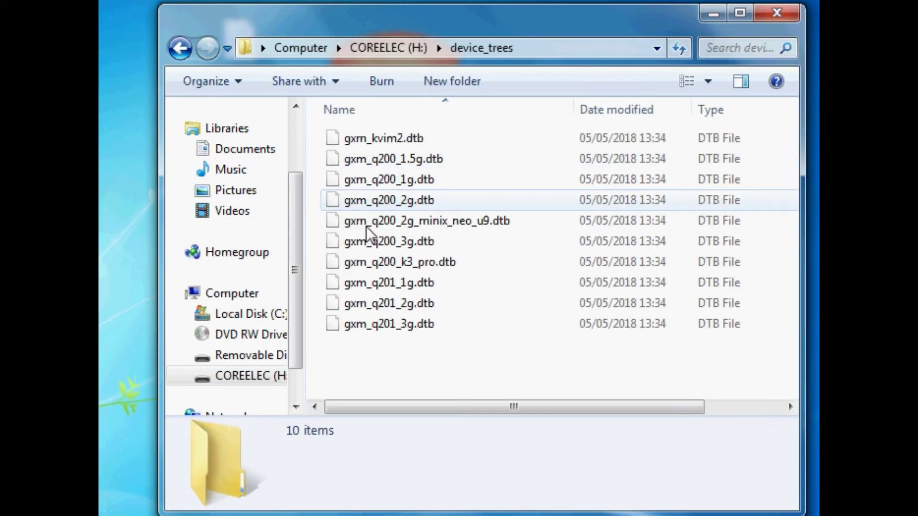
pyautogui.moveTo(387, 369); pyautogui.dragTo(423, 354)
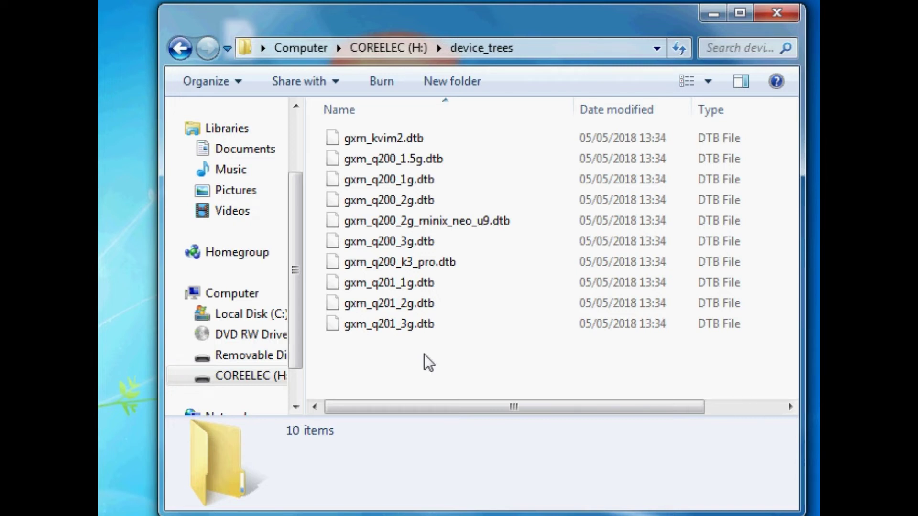
pyautogui.click(390, 242)
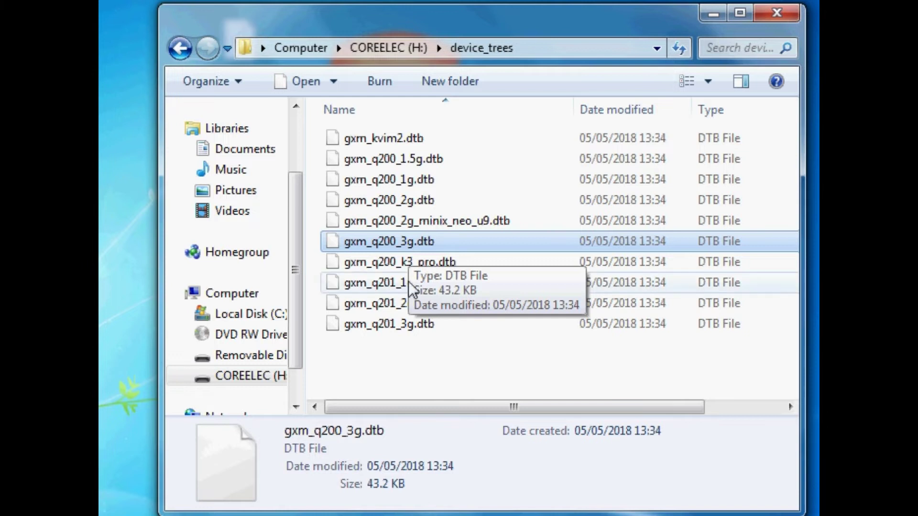
pyautogui.click(407, 330)
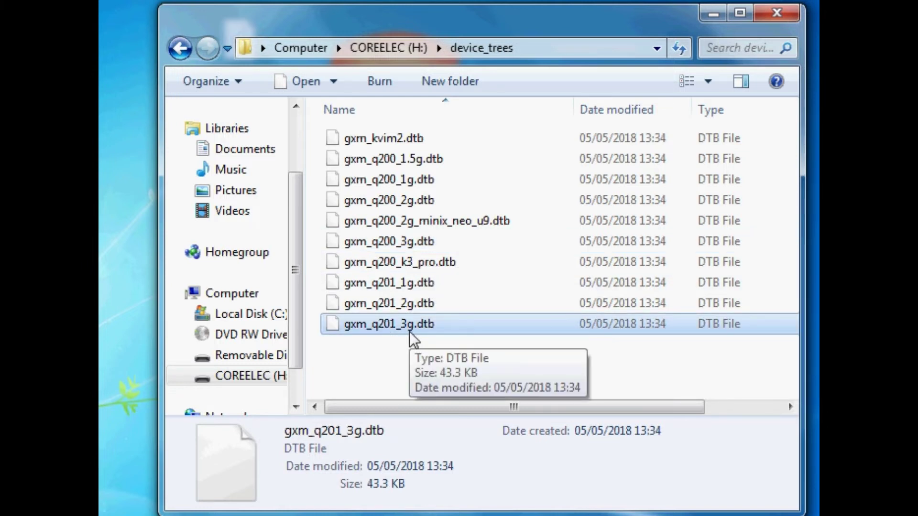
pyautogui.click(402, 243)
pyautogui.click(399, 331)
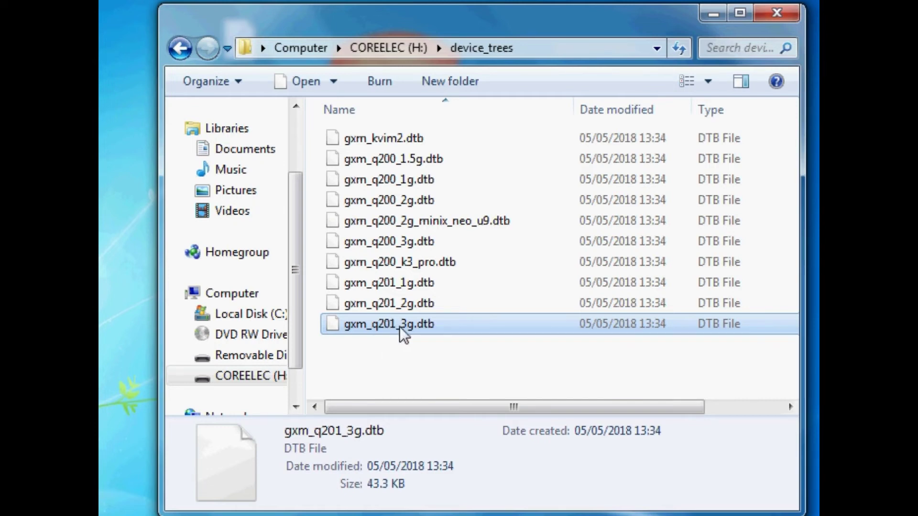
# Copy gxm_q201_3g.dtb into the card's top-level folder.
pyautogui.rightClick(413, 323)
pyautogui.click(464, 207)
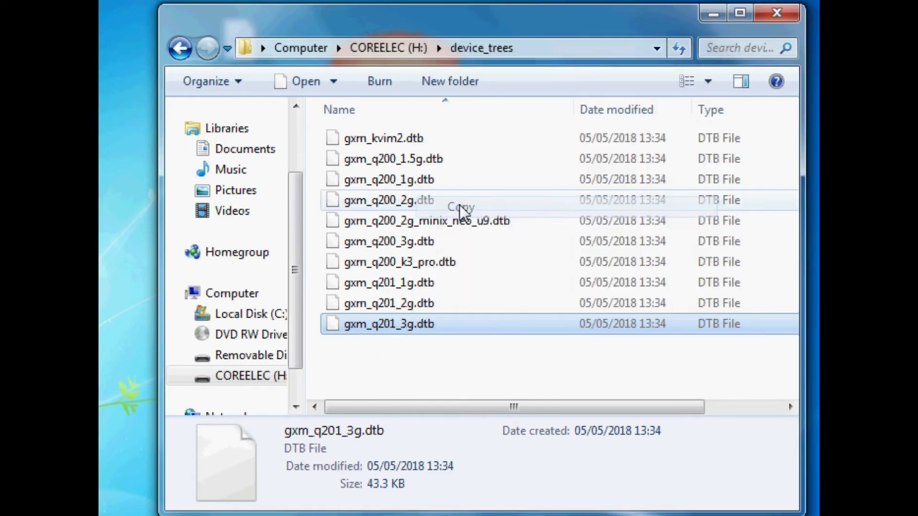
pyautogui.click(179, 49)
pyautogui.rightClick(619, 280)
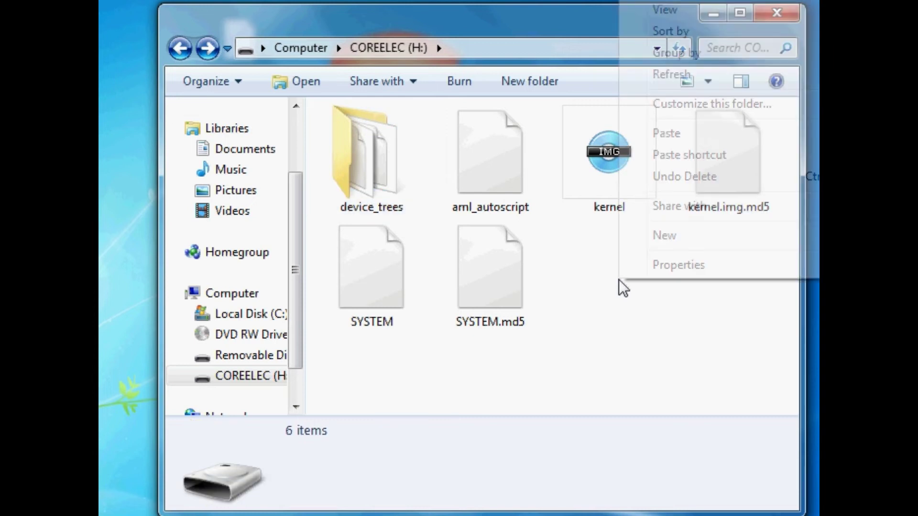
pyautogui.click(669, 134)
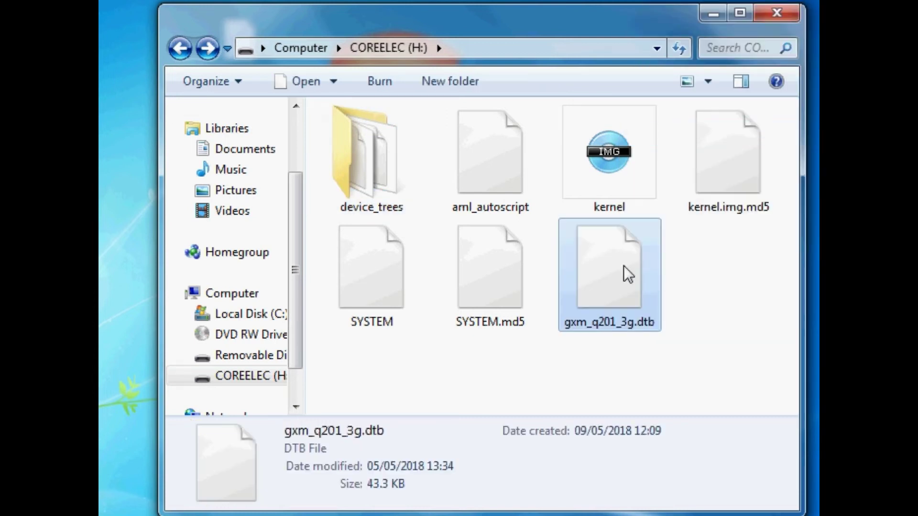
# Rename the pasted copy to dtb.img, accepting the extension change.
pyautogui.rightClick(622, 266)
pyautogui.click(682, 221)
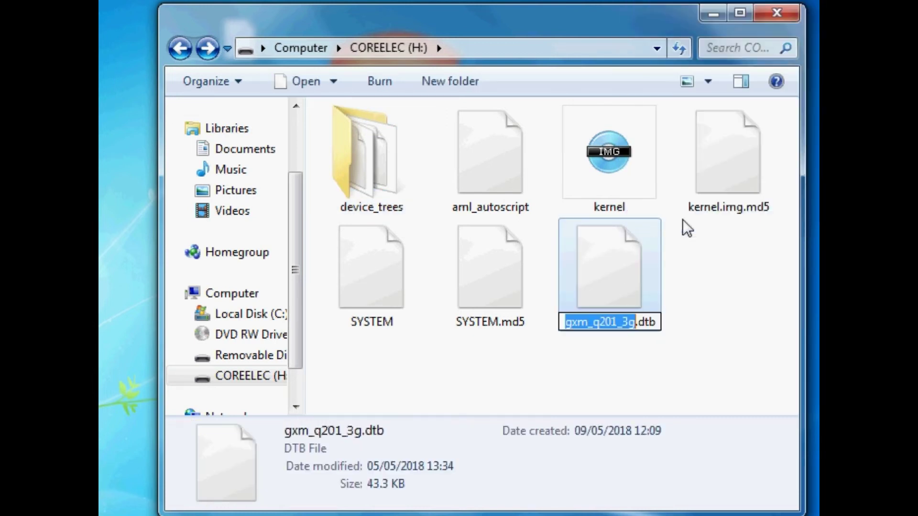
pyautogui.press('Delete')
pyautogui.press('Delete')
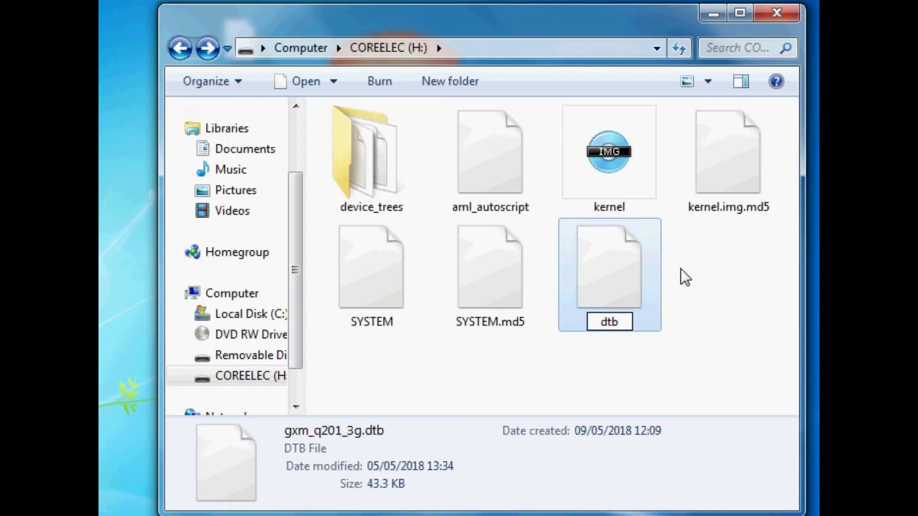
pyautogui.press('Right')
pyautogui.press('Right')
pyautogui.press('Right')
pyautogui.write('.img')
pyautogui.press('Return')
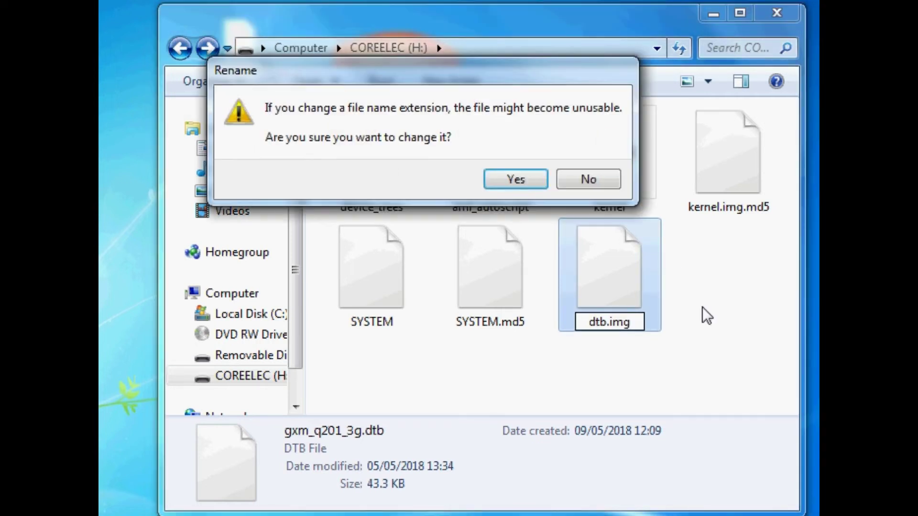
pyautogui.click(526, 179)
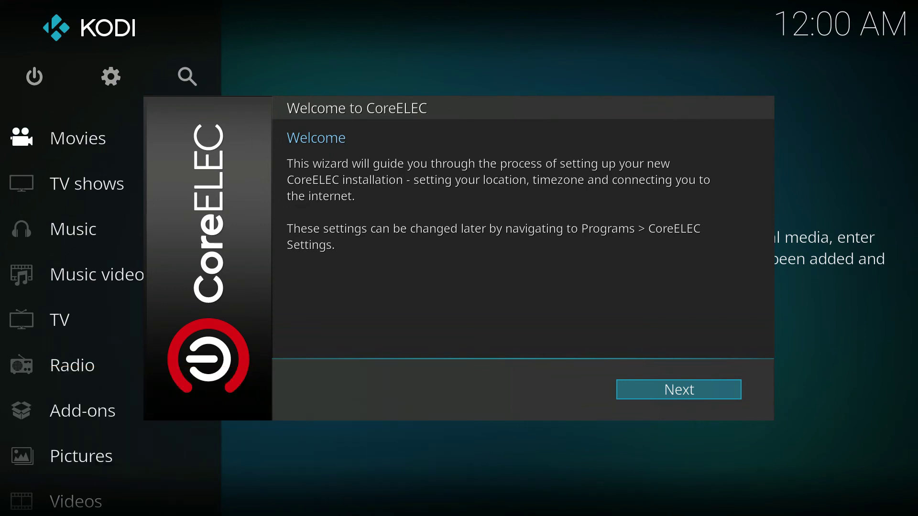
# Complete the CoreELEC Welcome wizard to reach the Kodi home screen.
pyautogui.press('Return')
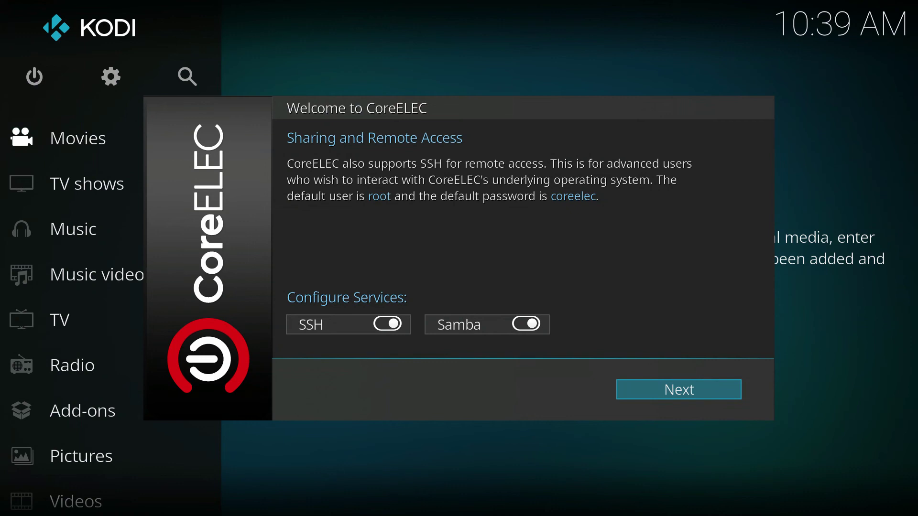
pyautogui.press('Return')
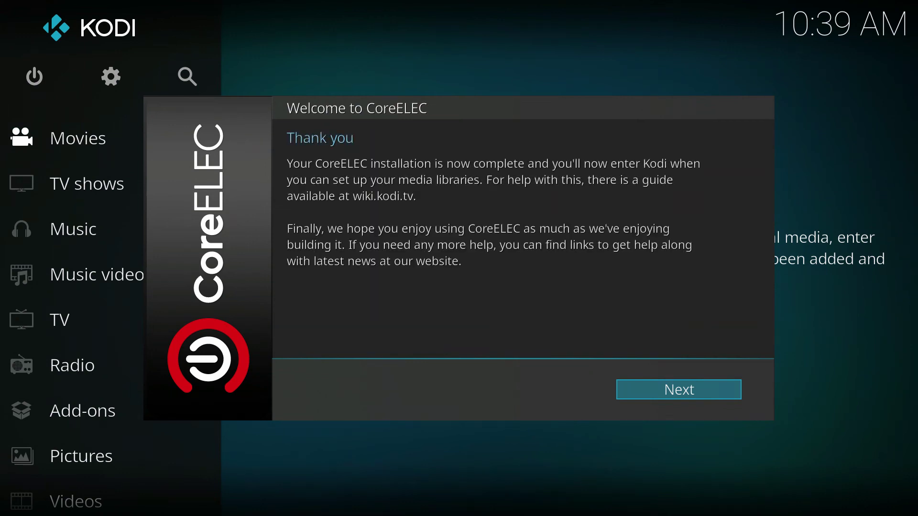
pyautogui.press('Return')
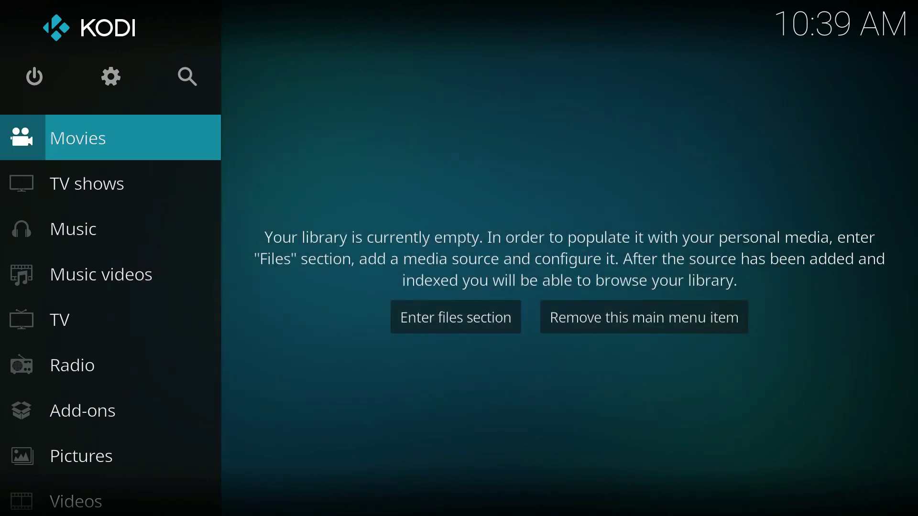
# Open the system settings and enter the CoreELEC settings page.
pyautogui.press('Up')
pyautogui.press('Right')
pyautogui.press('Return')
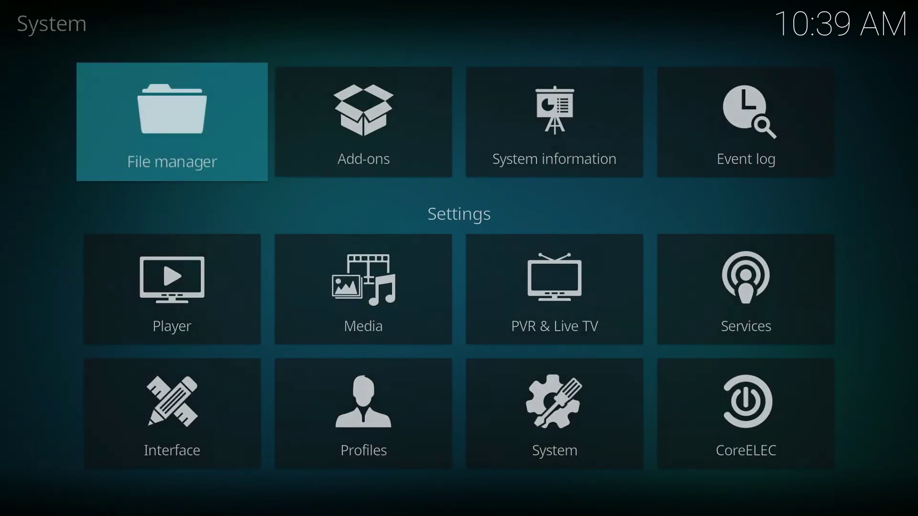
pyautogui.press('Down')
pyautogui.press('Down')
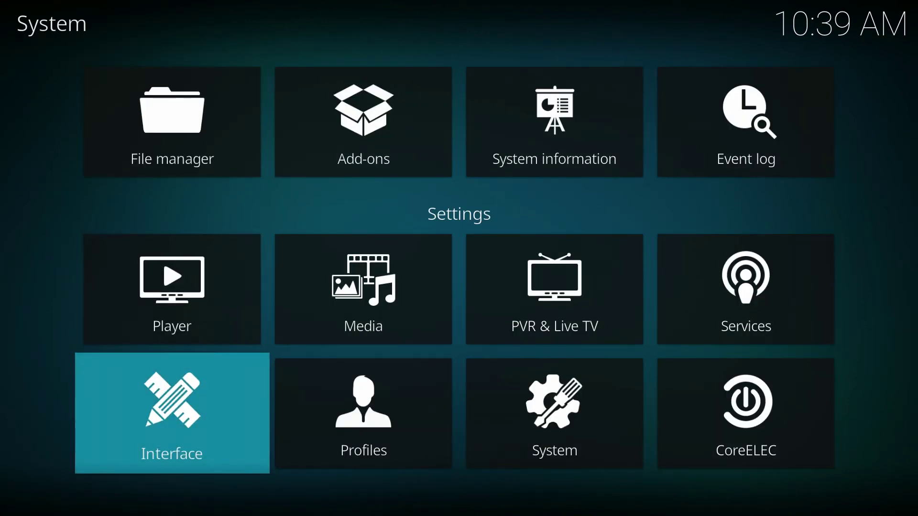
pyautogui.press('Right')
pyautogui.press('Right')
pyautogui.press('Right')
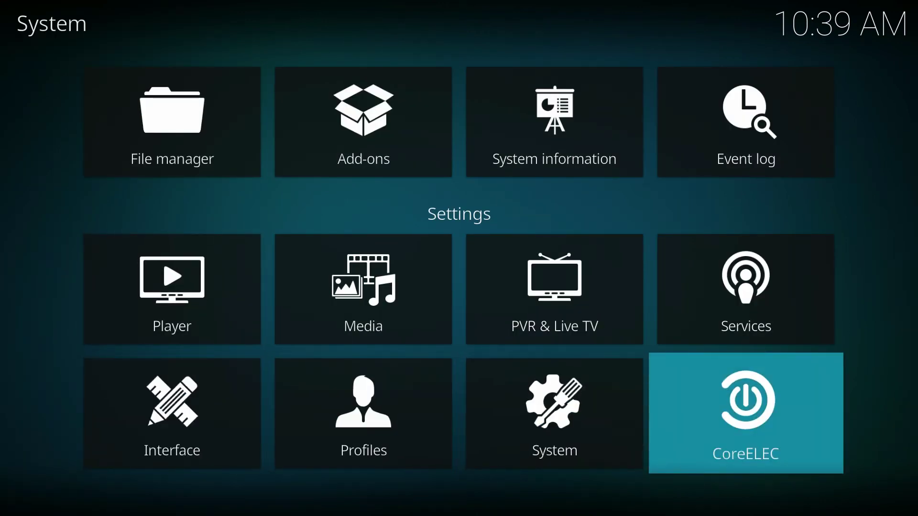
pyautogui.press('Return')
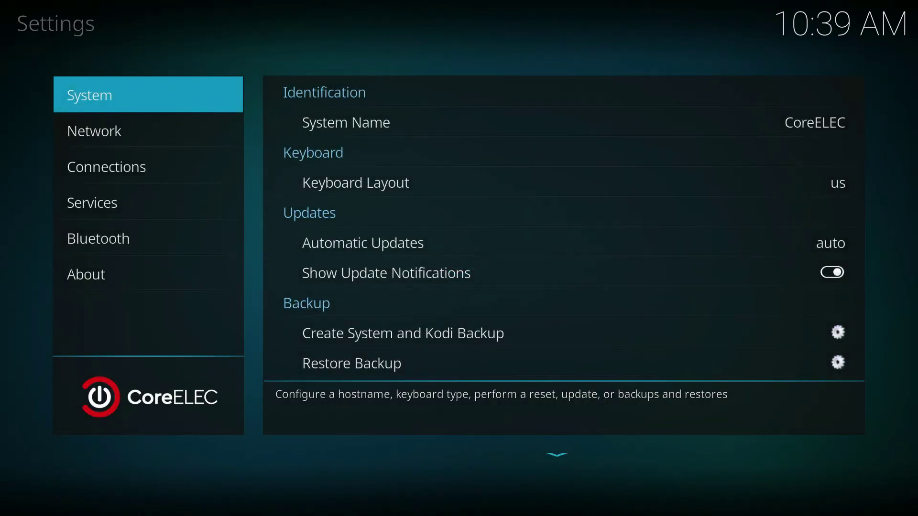
# Leave the CoreELEC settings and highlight the Add-ons category.
pyautogui.press('Escape')
pyautogui.press('Left')
pyautogui.press('Left')
pyautogui.press('Up')
pyautogui.press('Up')
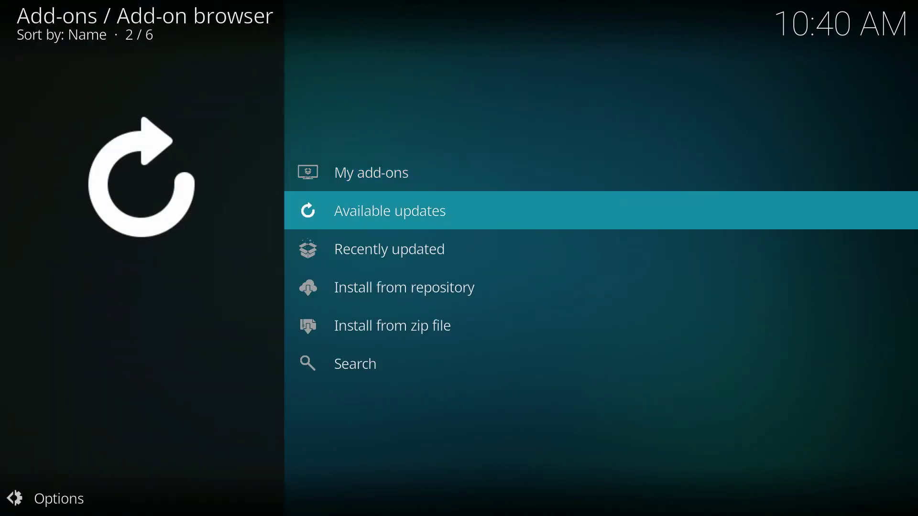
# Browse to Video add-ons in the Kodi Add-on repository via Install from repository.
pyautogui.press('Down')
pyautogui.press('Down')
pyautogui.press('Return')
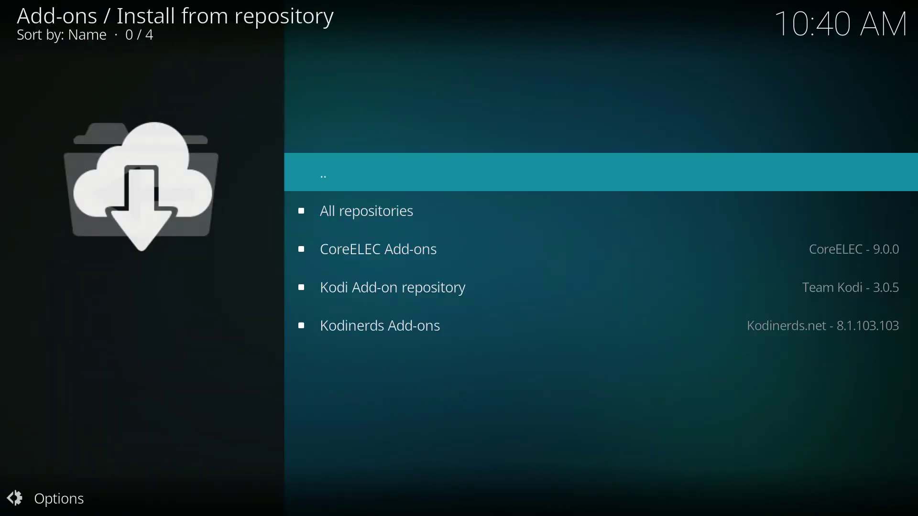
pyautogui.press('Down')
pyautogui.press('Down')
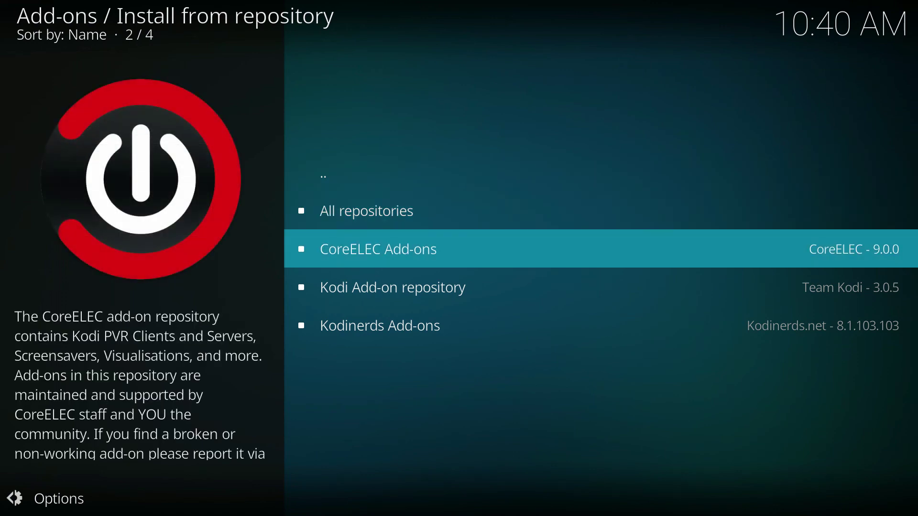
pyautogui.press('Down')
pyautogui.press('Down')
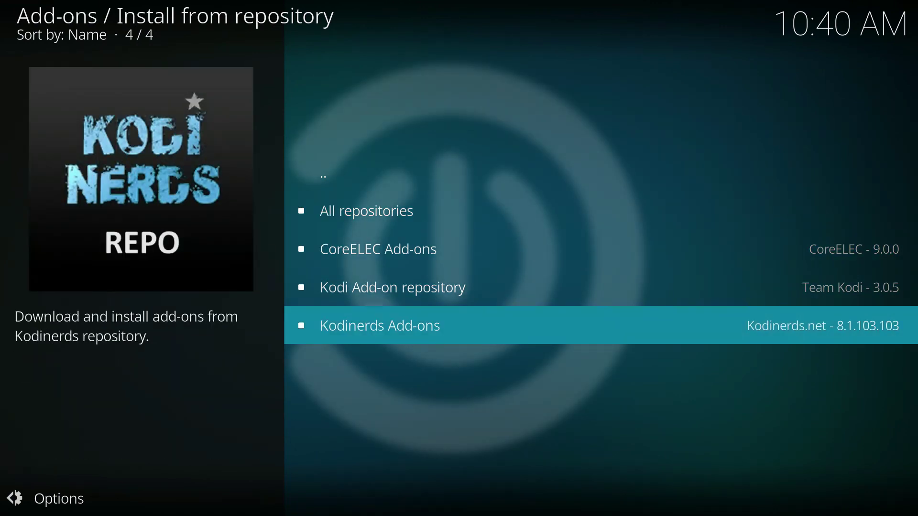
pyautogui.press('Up')
pyautogui.press('Return')
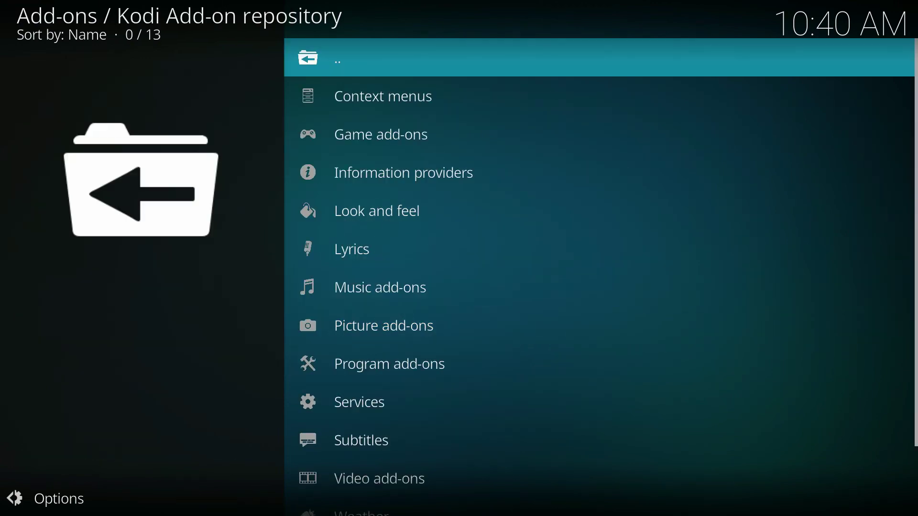
pyautogui.press('Up')
pyautogui.press('Up')
pyautogui.press('Up')
pyautogui.press('Return')
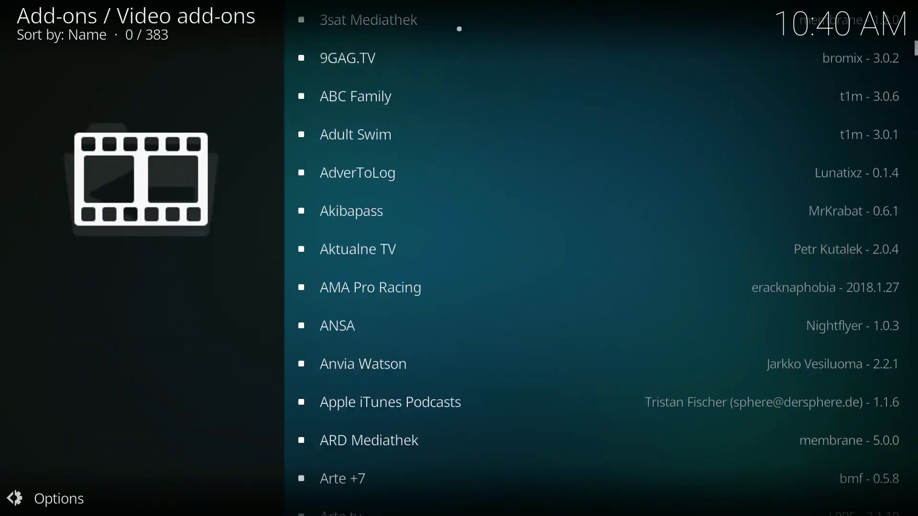
pyautogui.press('Up')
pyautogui.press('Up')
pyautogui.press('Up')
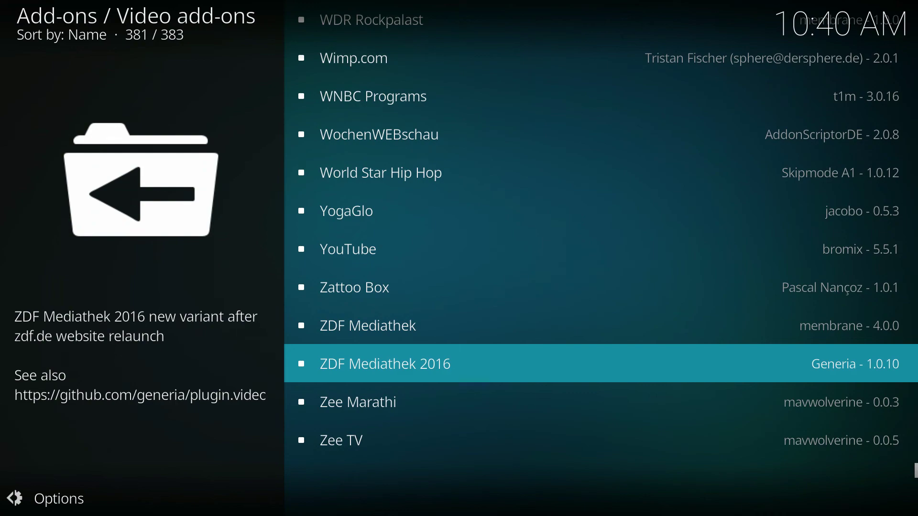
pyautogui.press('Up')
pyautogui.press('Up')
pyautogui.press('Up')
# Install the YouTube add-on and accept its additional dependency add-ons.
pyautogui.press('Return')
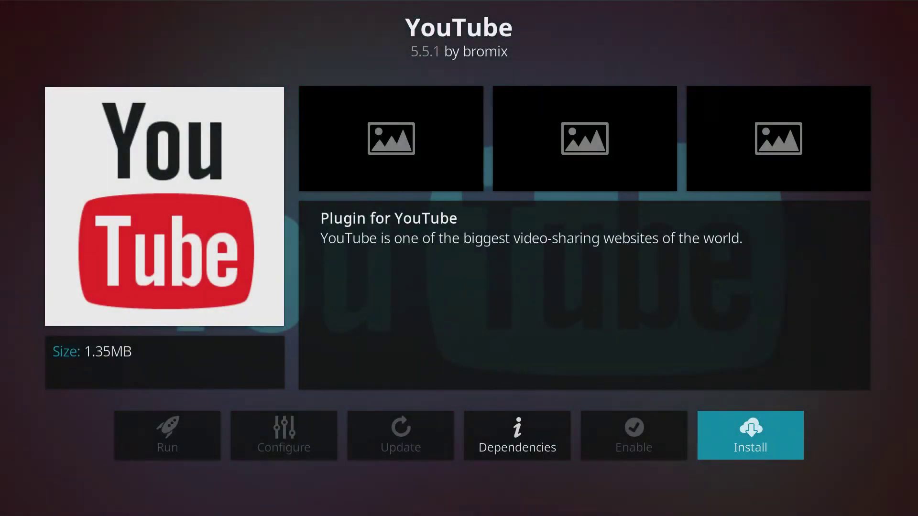
pyautogui.press('Return')
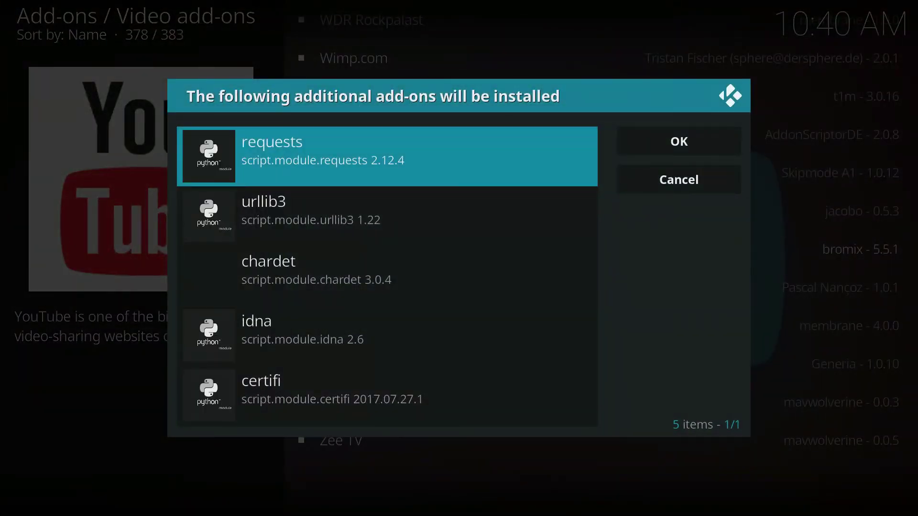
pyautogui.press('Right')
pyautogui.press('Return')
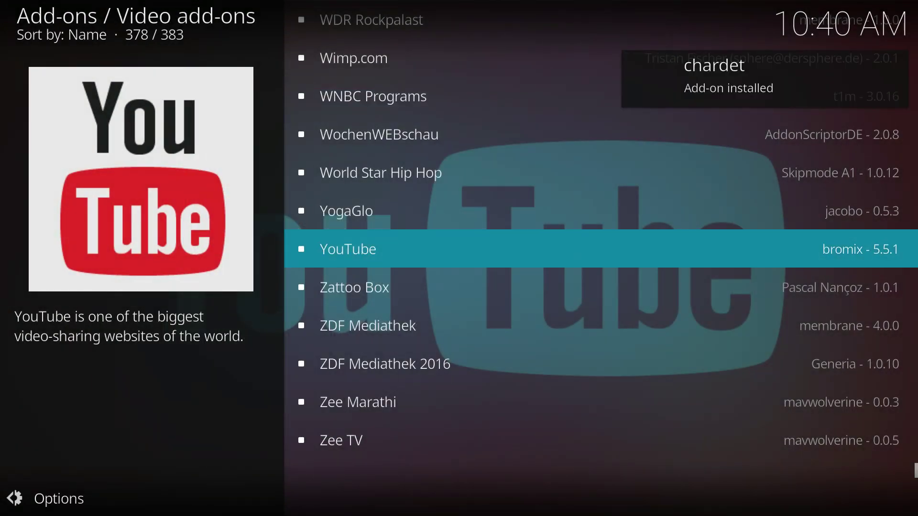
# Back out of the repository listings to the System settings overview.
pyautogui.press('BackSpace')
pyautogui.press('BackSpace')
pyautogui.press('BackSpace')
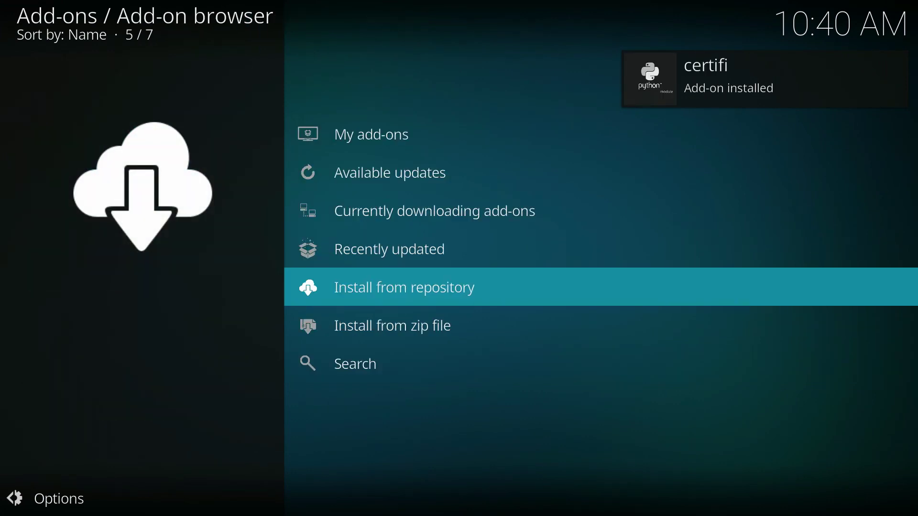
pyautogui.click(172, 122)
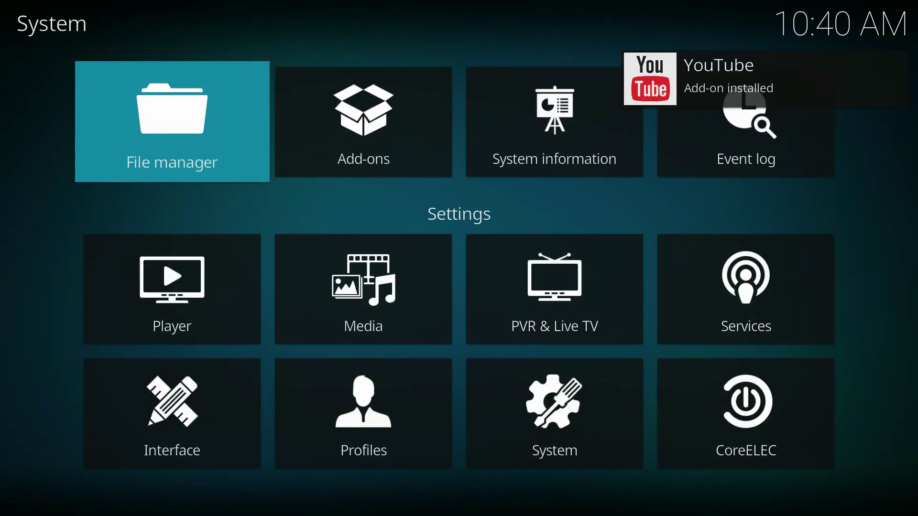
pyautogui.press('Down')
pyautogui.press('Down')
pyautogui.press('Right')
pyautogui.press('Right')
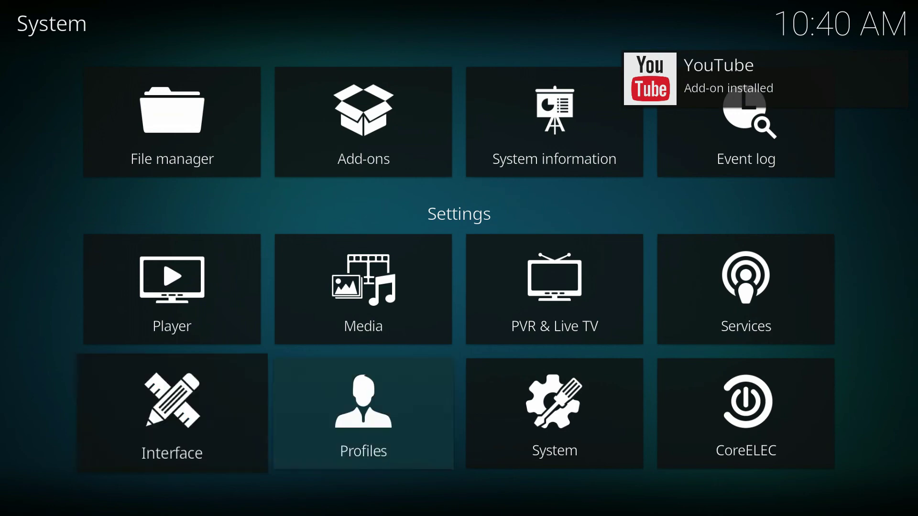
# Launch the YouTube add-on from the home screen's Add-ons and decline its setup wizard.
pyautogui.press('Escape')
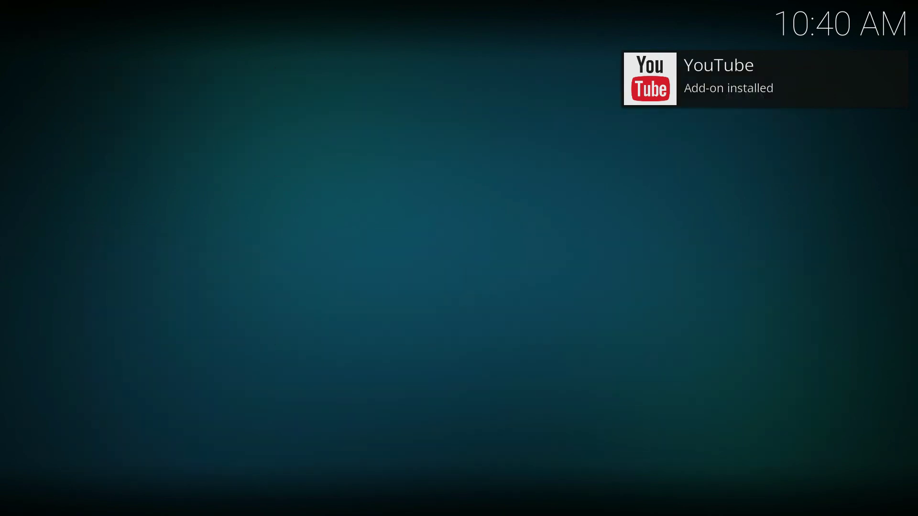
pyautogui.press('Down')
pyautogui.press('Down')
pyautogui.press('Down')
pyautogui.press('Down')
pyautogui.press('Down')
pyautogui.press('Down')
pyautogui.press('Down')
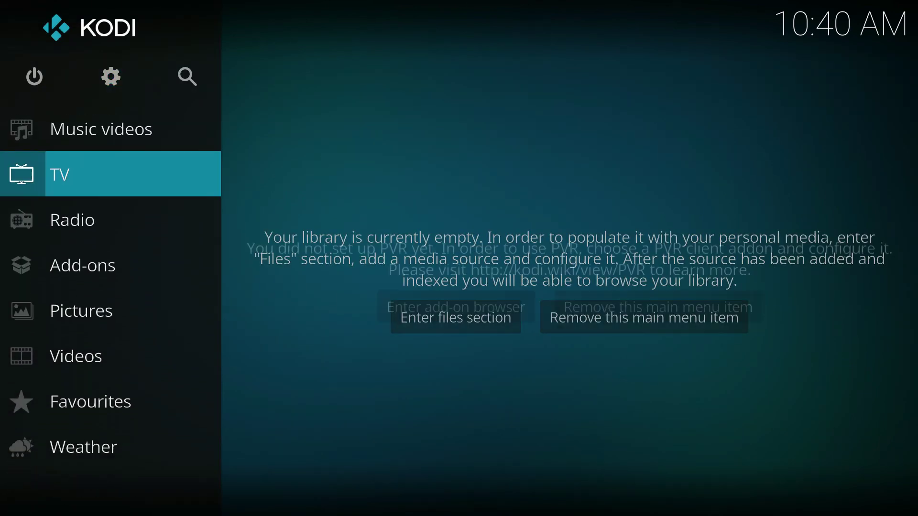
pyautogui.press('Right')
pyautogui.press('Down')
pyautogui.press('Return')
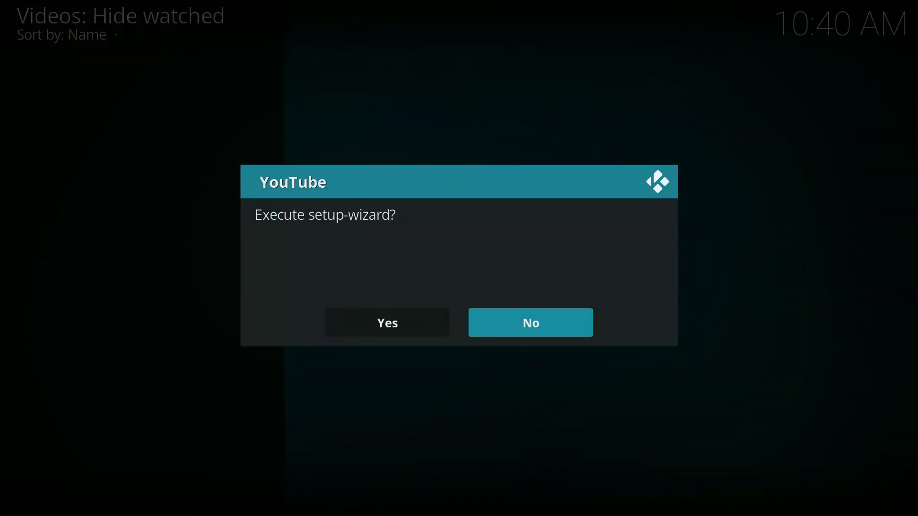
pyautogui.press('Left')
pyautogui.press('Right')
pyautogui.press('Return')
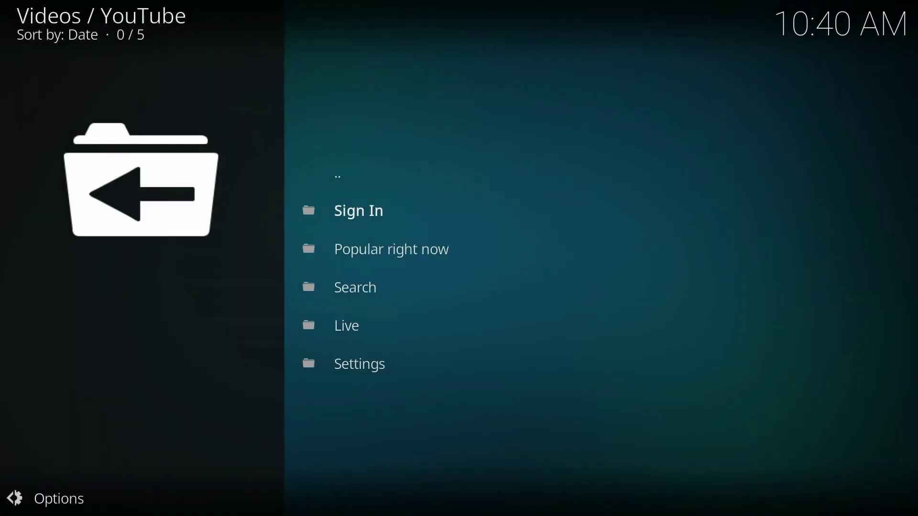
# Run a new YouTube search for 'MXQPROJECT'.
pyautogui.press('Down')
pyautogui.press('Down')
pyautogui.press('Return')
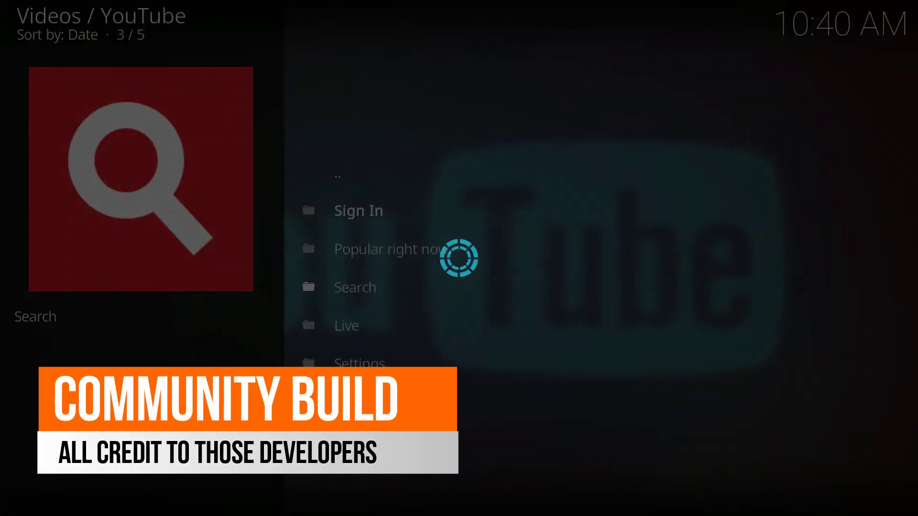
pyautogui.press('Down')
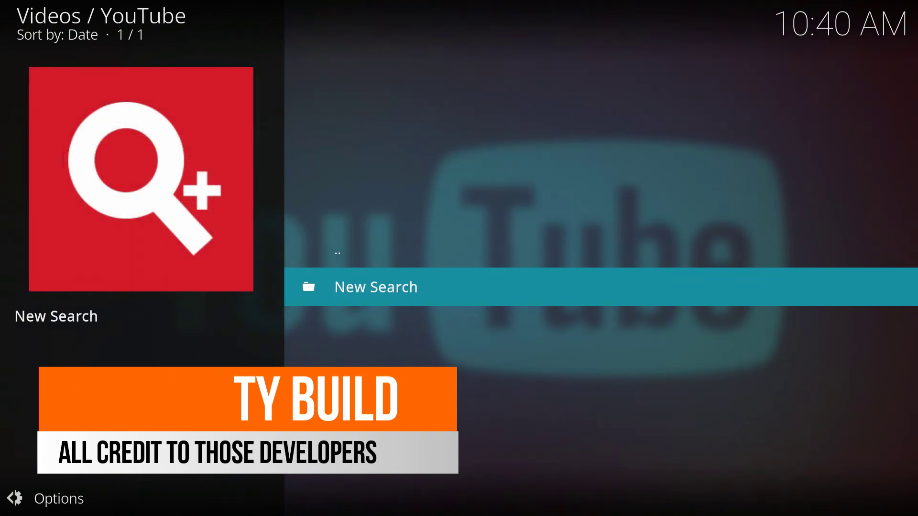
pyautogui.press('Return')
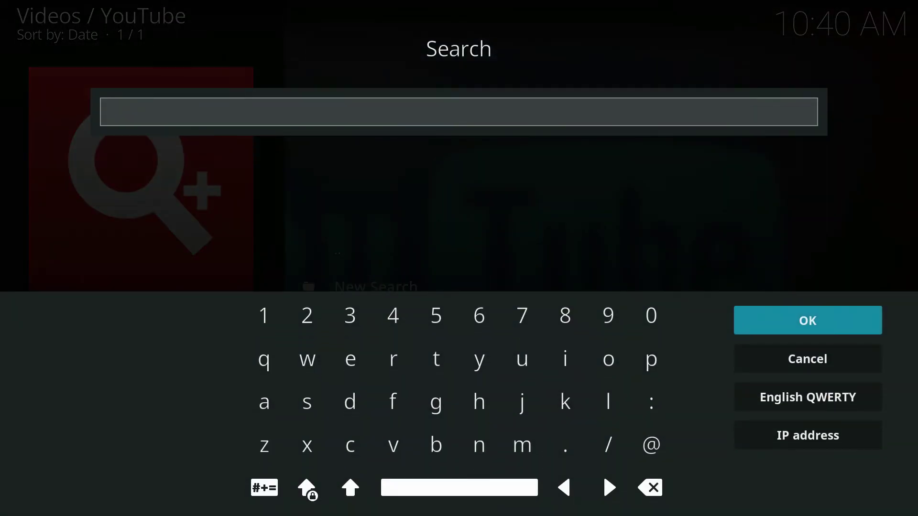
pyautogui.write('M')
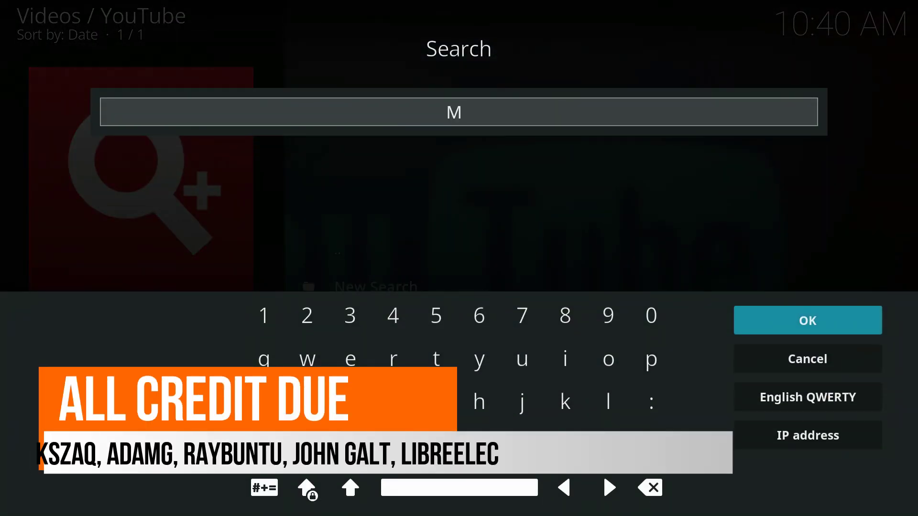
pyautogui.write('XQPRO')
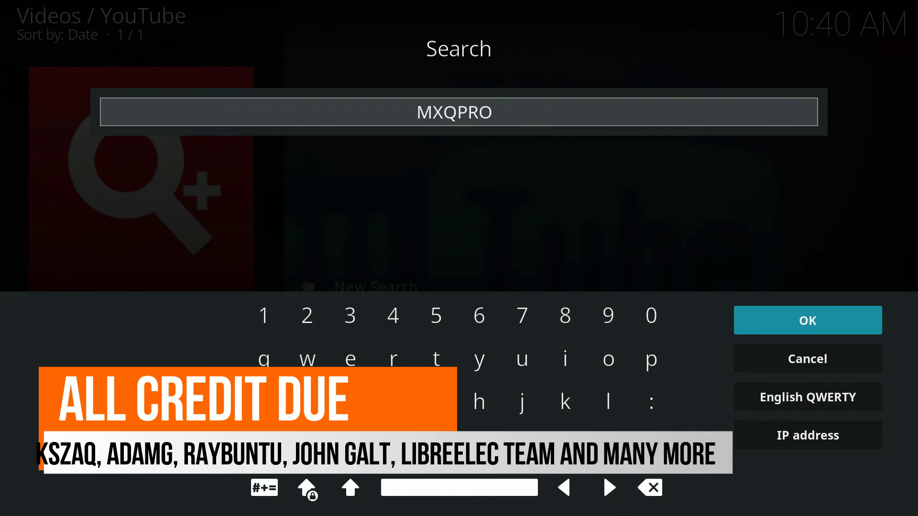
pyautogui.write('JECT')
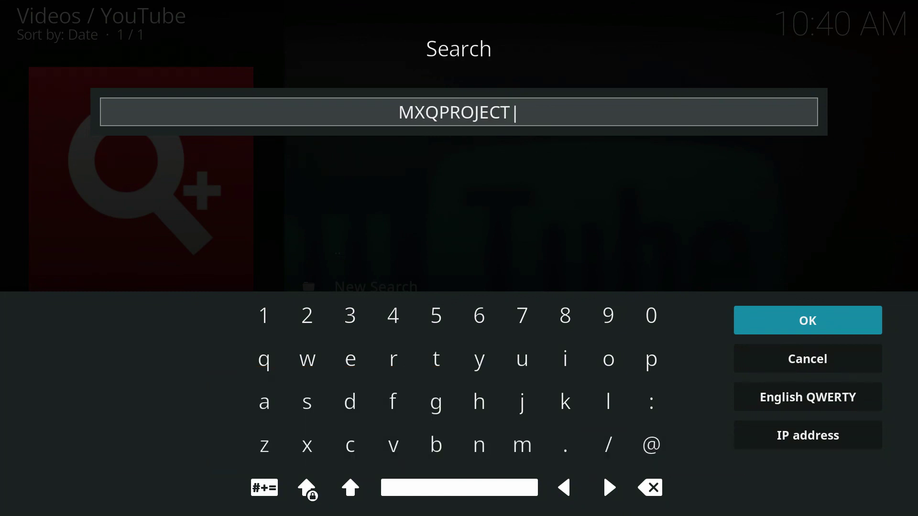
pyautogui.press('Return')
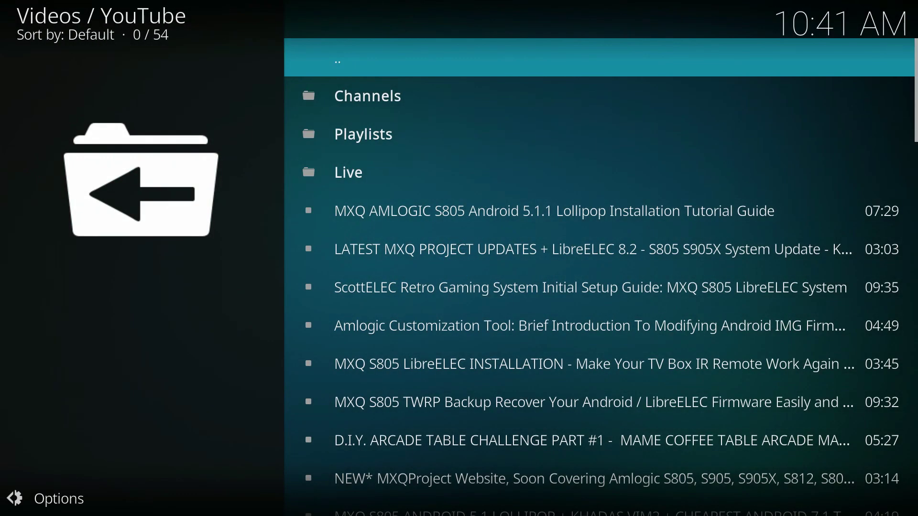
# Open the MXQ PROJECT channel from the Channels search results.
pyautogui.press('Down')
pyautogui.press('Down')
pyautogui.press('Down')
pyautogui.press('Down')
pyautogui.press('Up')
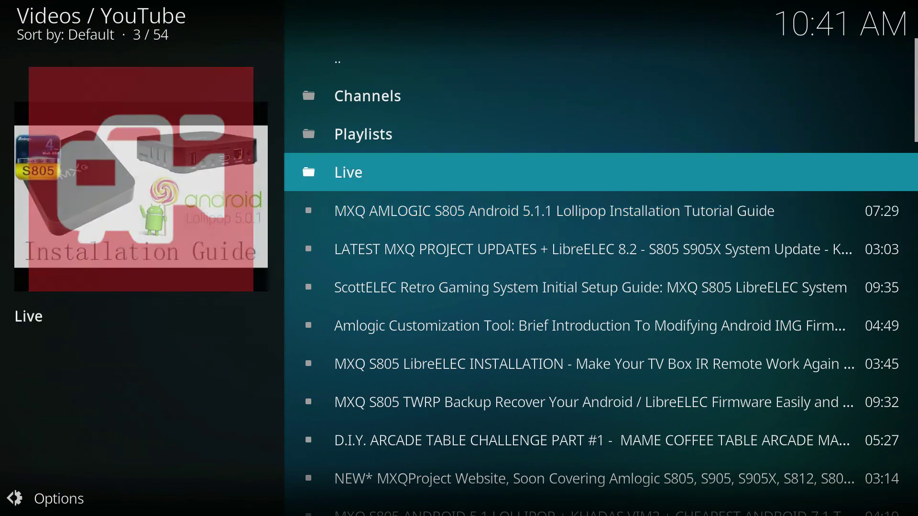
pyautogui.press('Up')
pyautogui.press('Up')
pyautogui.press('Return')
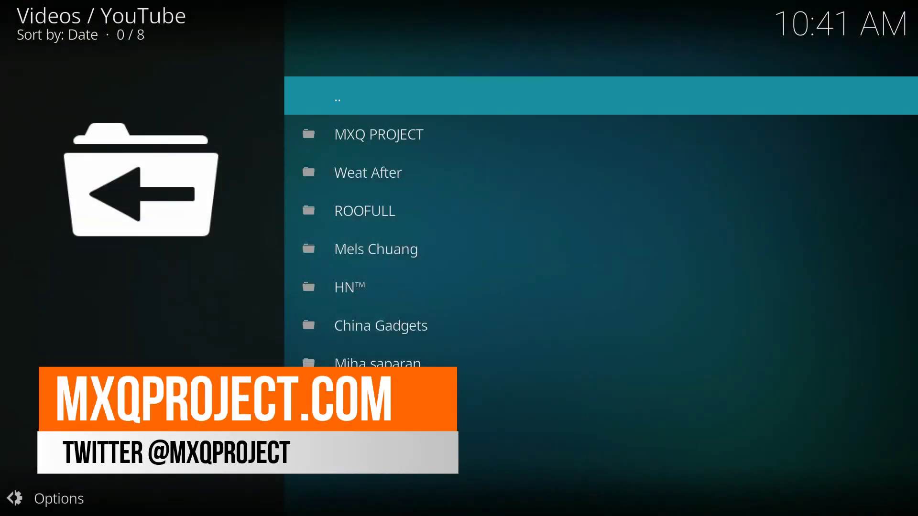
pyautogui.press('Down')
pyautogui.press('Return')
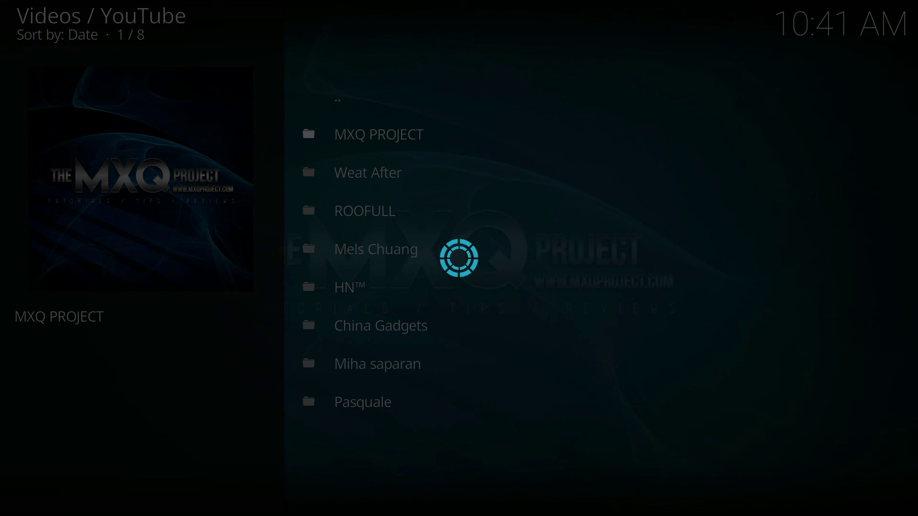
# Play the D.I.Y. ARCADE TABLE CHALLENGE PART #1 video.
pyautogui.press('Down')
pyautogui.press('Down')
pyautogui.press('Down')
pyautogui.press('Down')
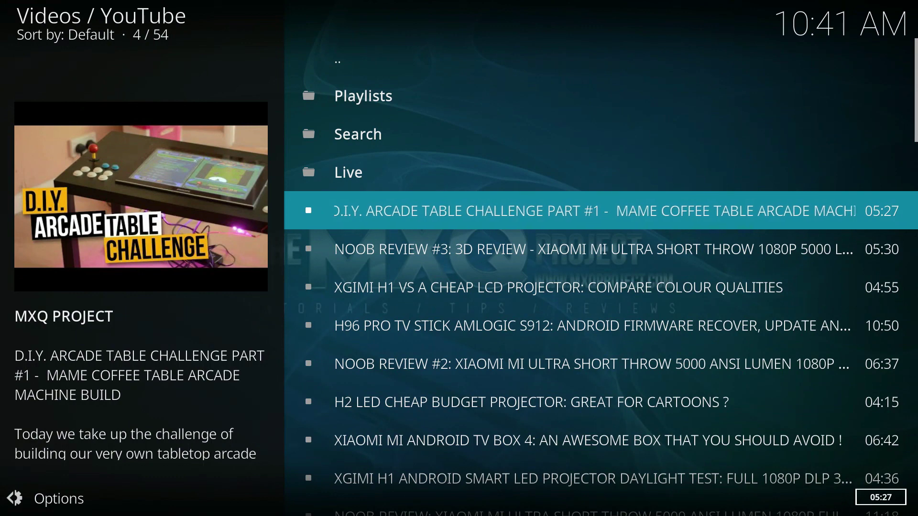
pyautogui.press('Down')
pyautogui.press('Up')
pyautogui.press('Return')
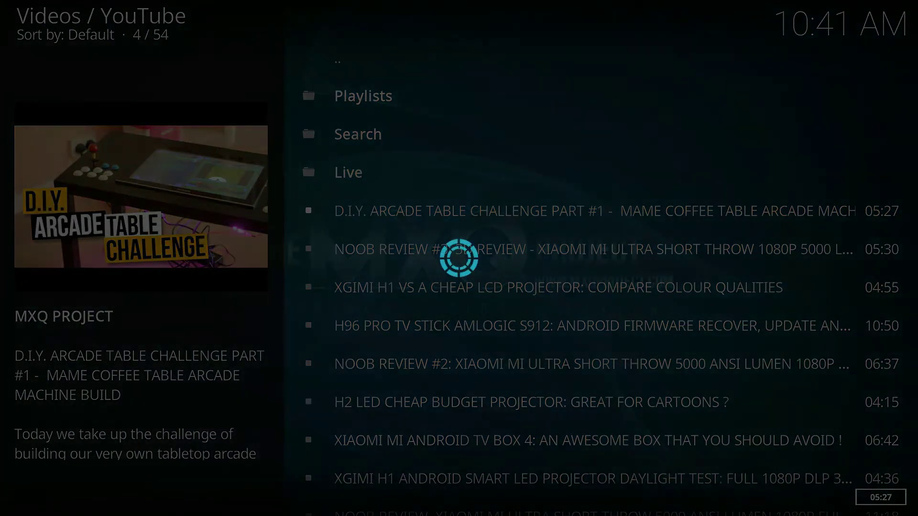